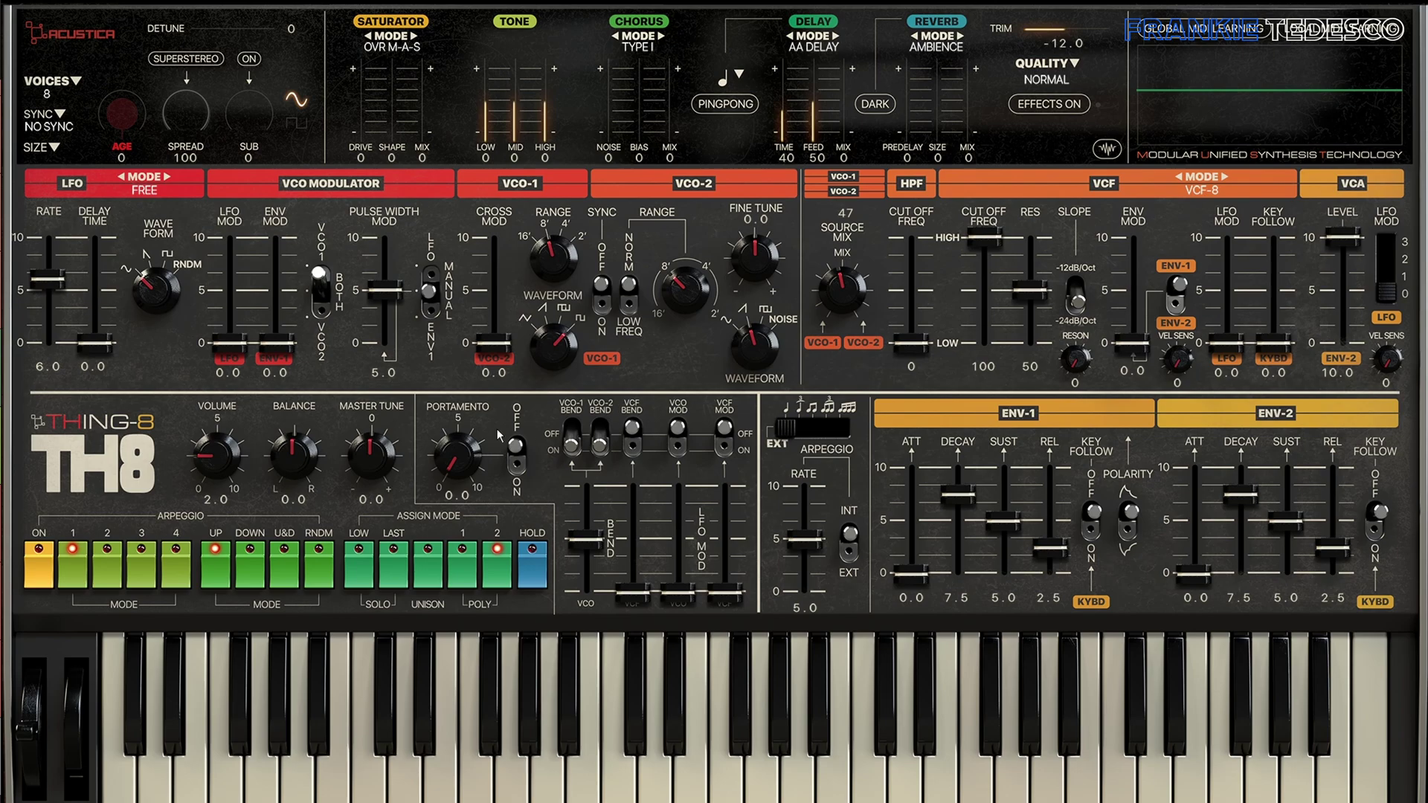
Try the cross mod at 5.3 while sweeping the VCO-2 range, and return the cross mod to 0.0.
{"action": "left_click_drag", "start_coordinate": [501, 354], "coordinate": [509, 295]}
{"action": "left_click_drag", "start_coordinate": [686, 281], "coordinate": [677, 367]}
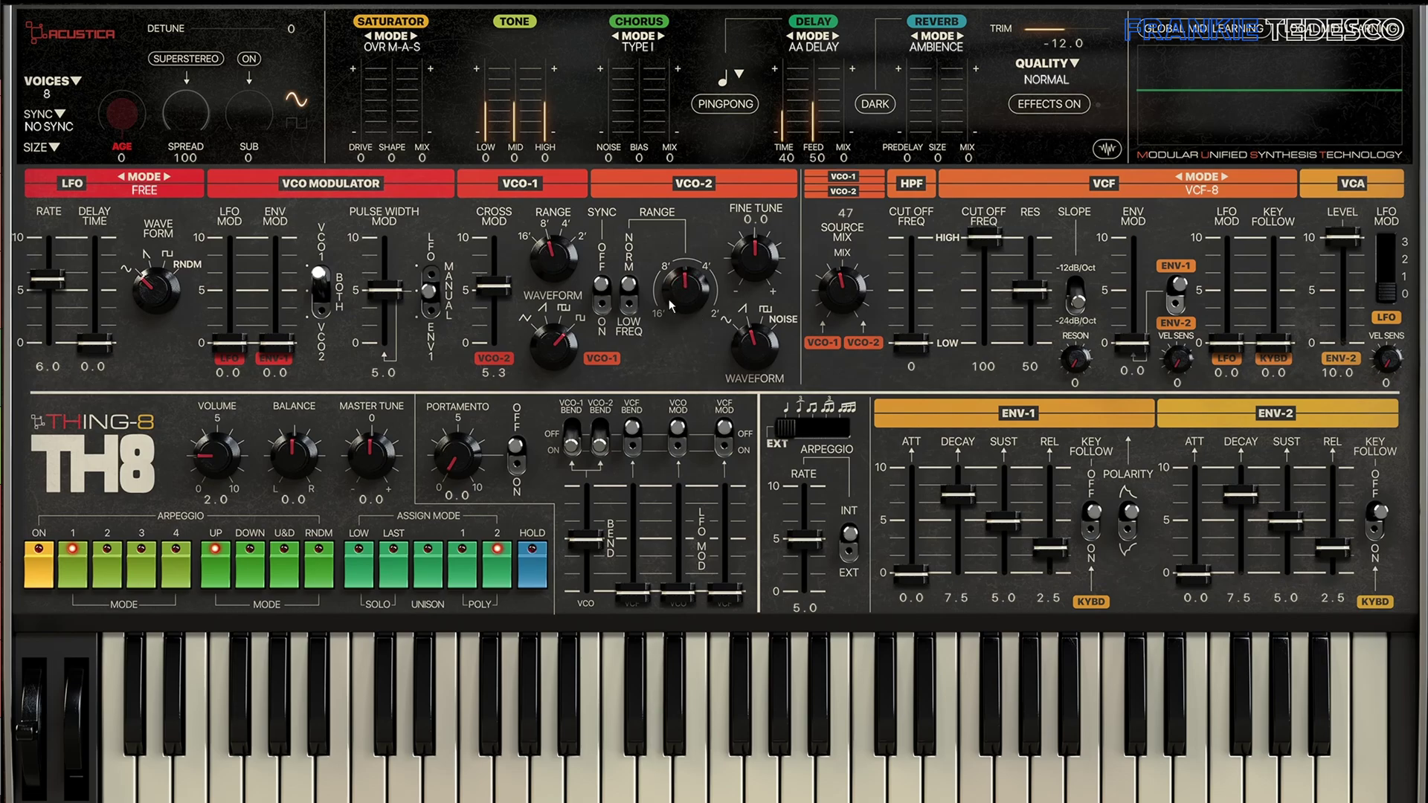
{"action": "left_click_drag", "start_coordinate": [668, 315], "coordinate": [493, 342]}
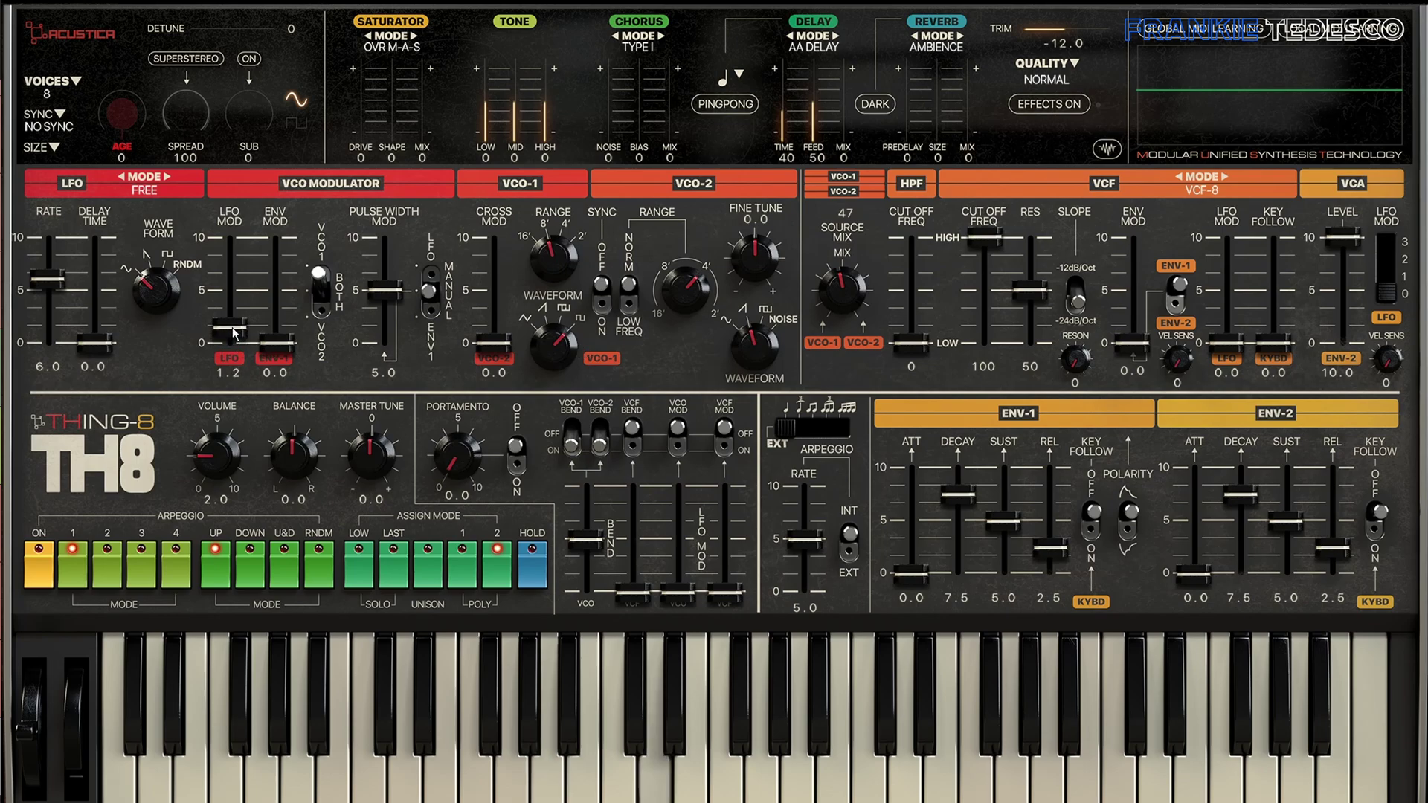
Try the VCO LFO mod at 5.0 across different LFO rates, and bring both the LFO rate and LFO mod down to 0.0.
{"action": "left_click_drag", "start_coordinate": [232, 327], "coordinate": [231, 289]}
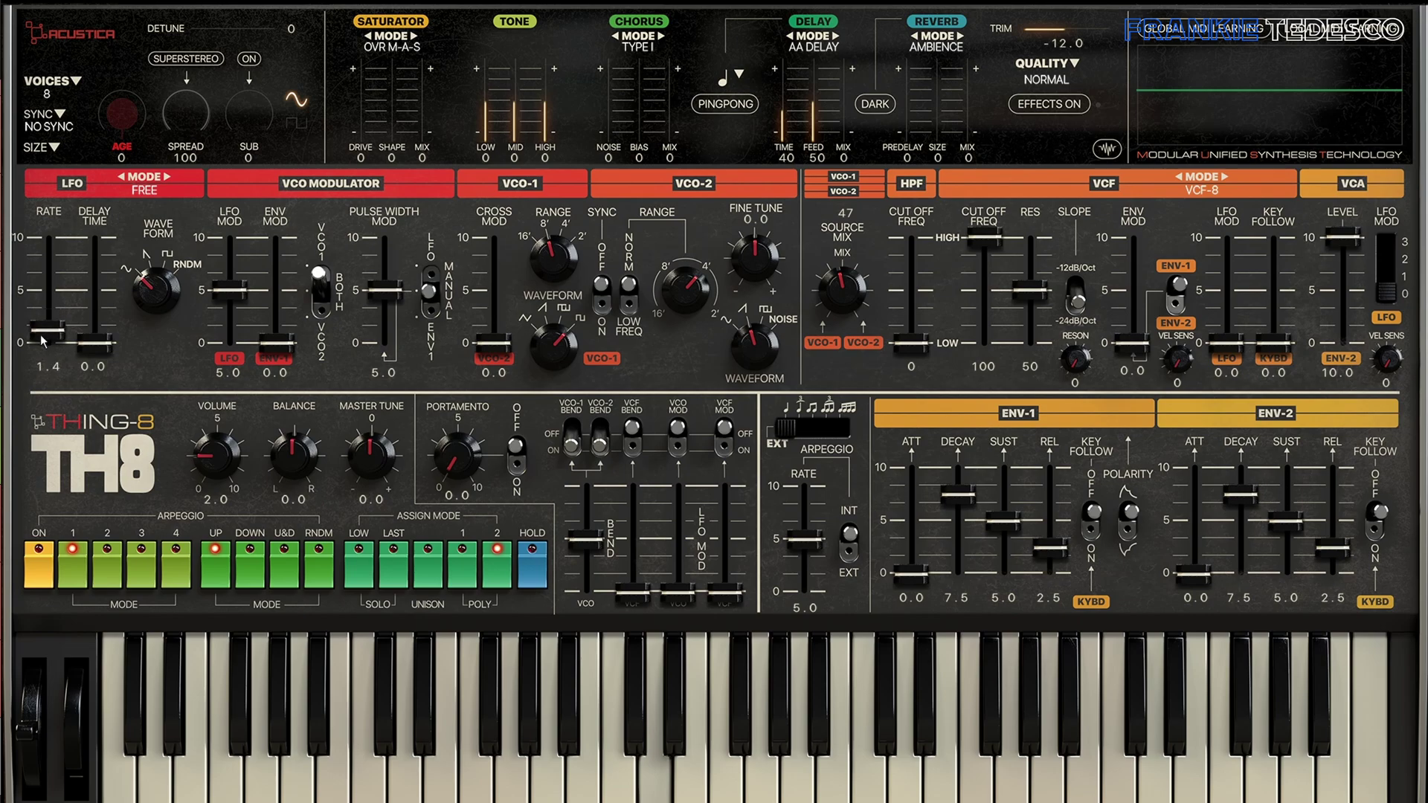
{"action": "left_click_drag", "start_coordinate": [46, 279], "coordinate": [51, 247]}
{"action": "left_click_drag", "start_coordinate": [95, 328], "coordinate": [108, 367]}
{"action": "left_click_drag", "start_coordinate": [48, 257], "coordinate": [60, 372]}
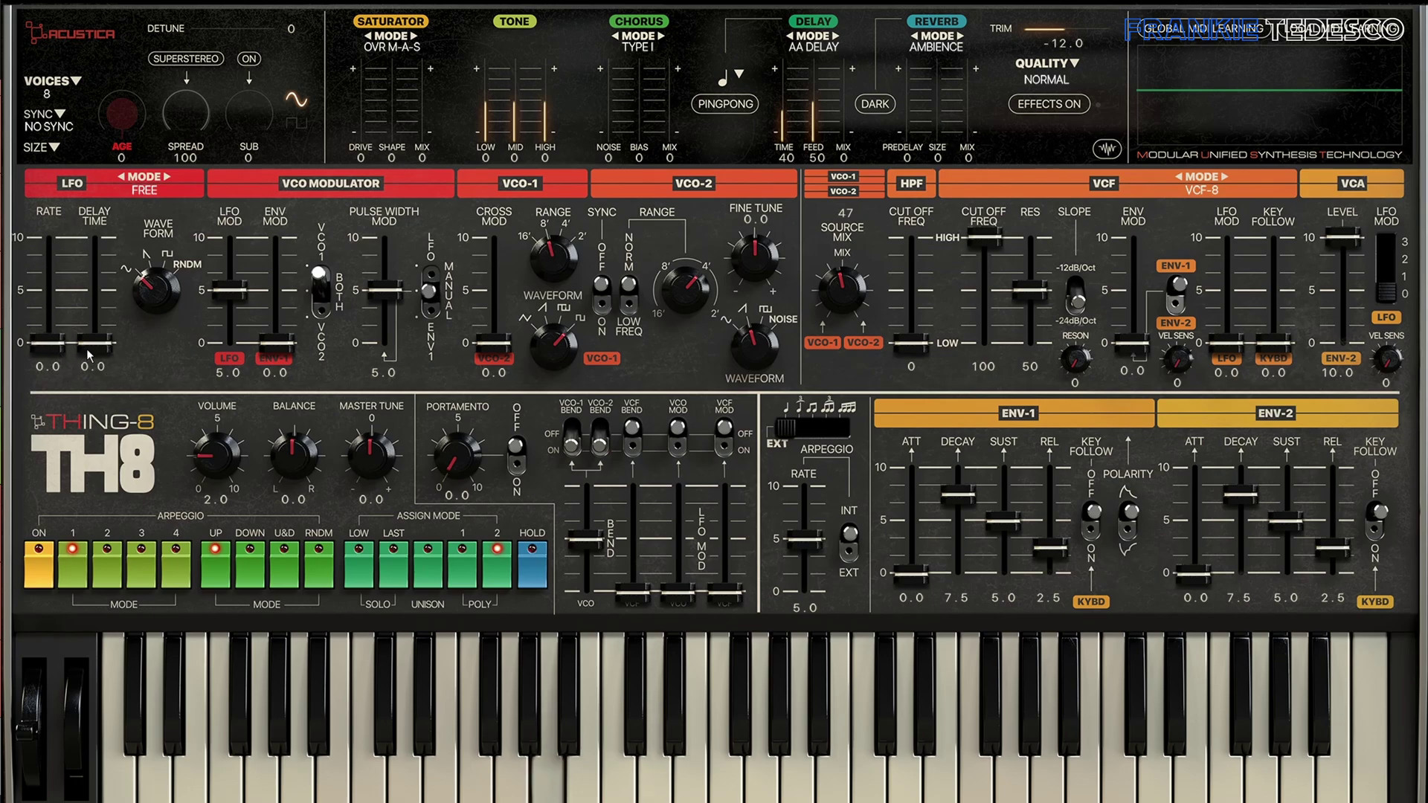
{"action": "left_click_drag", "start_coordinate": [227, 289], "coordinate": [229, 315]}
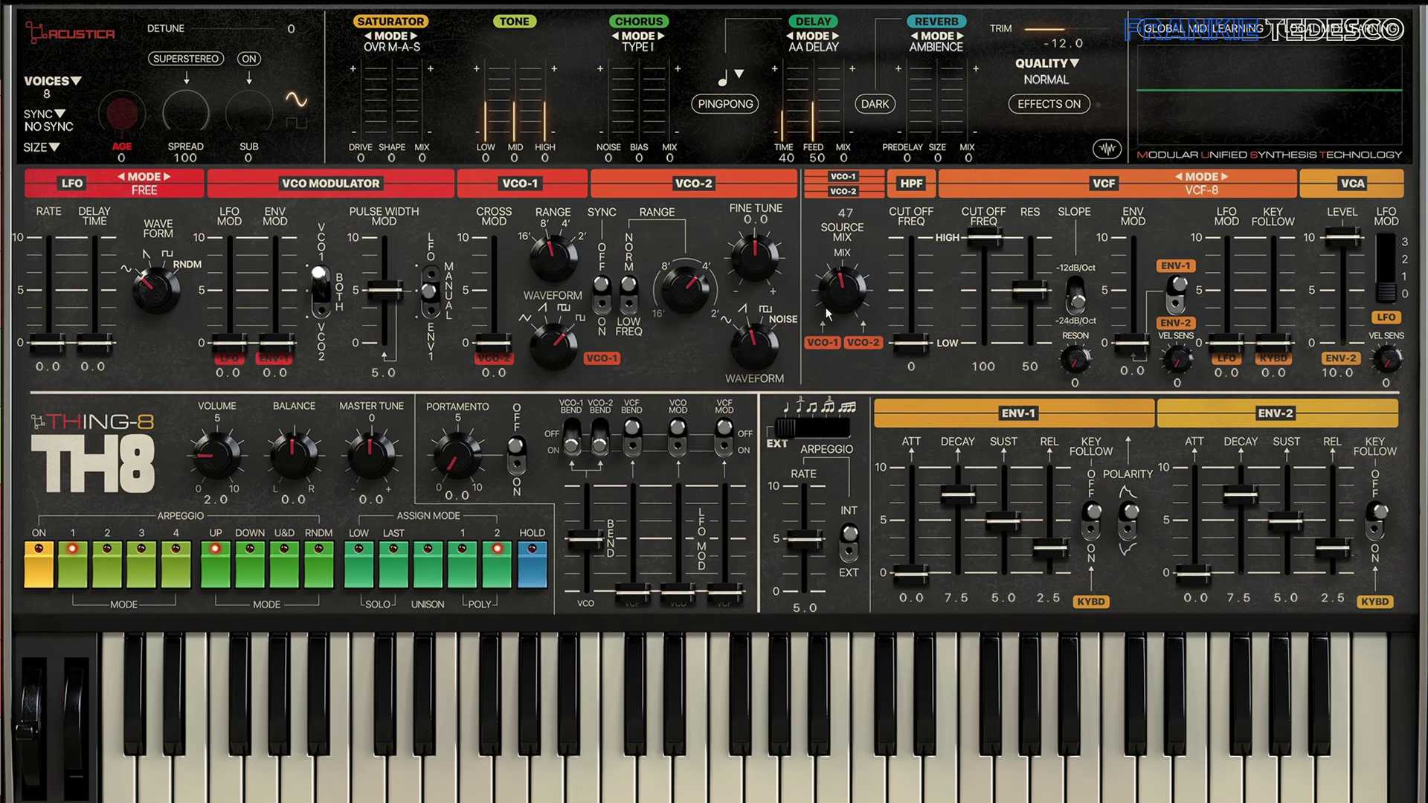
Set the VCO source mix to 52, and sweep the high-pass cutoff up to 91 and back down to 0.
{"action": "left_click_drag", "start_coordinate": [844, 301], "coordinate": [844, 293]}
{"action": "left_click_drag", "start_coordinate": [911, 343], "coordinate": [912, 250]}
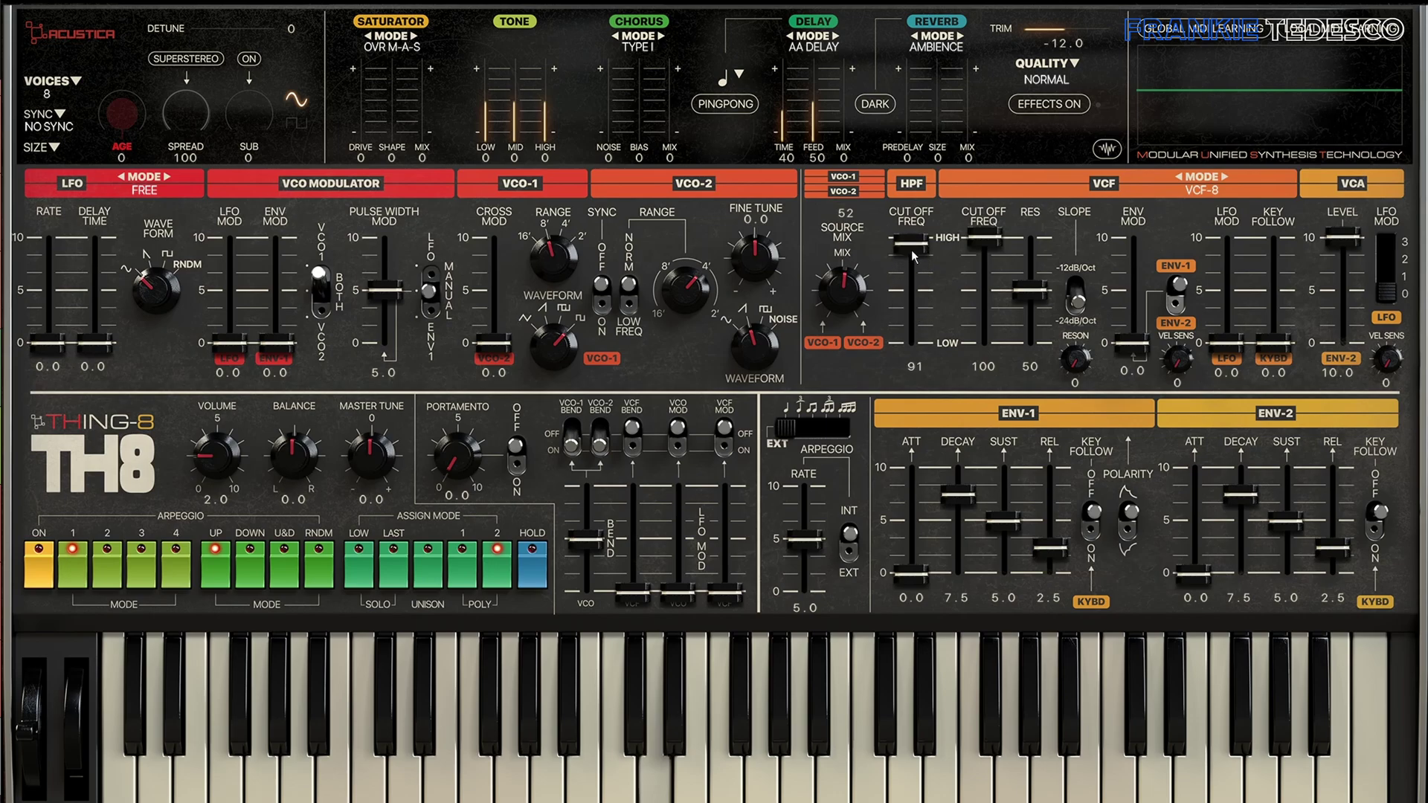
{"action": "left_click_drag", "start_coordinate": [916, 299], "coordinate": [913, 348]}
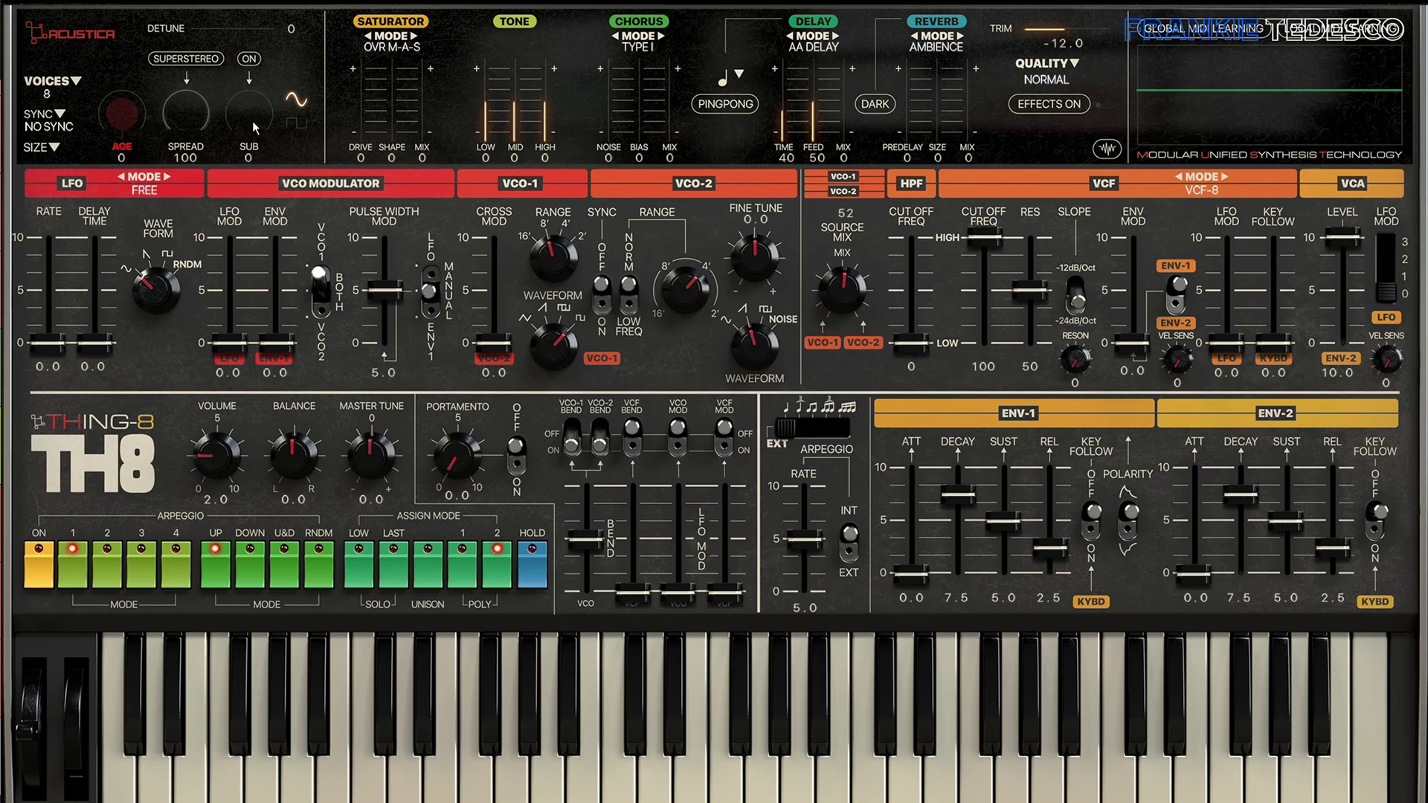
Bring in the sub oscillator, audition its square waveform, and settle on the sine waveform with the sub level at 45.
{"action": "left_click_drag", "start_coordinate": [252, 120], "coordinate": [247, 19]}
{"action": "mouse_move", "coordinate": [910, 343]}
{"action": "left_mouse_down"}
{"action": "mouse_move", "coordinate": [912, 255]}
{"action": "mouse_move", "coordinate": [909, 346]}
{"action": "left_mouse_up"}
{"action": "left_click", "coordinate": [296, 122]}
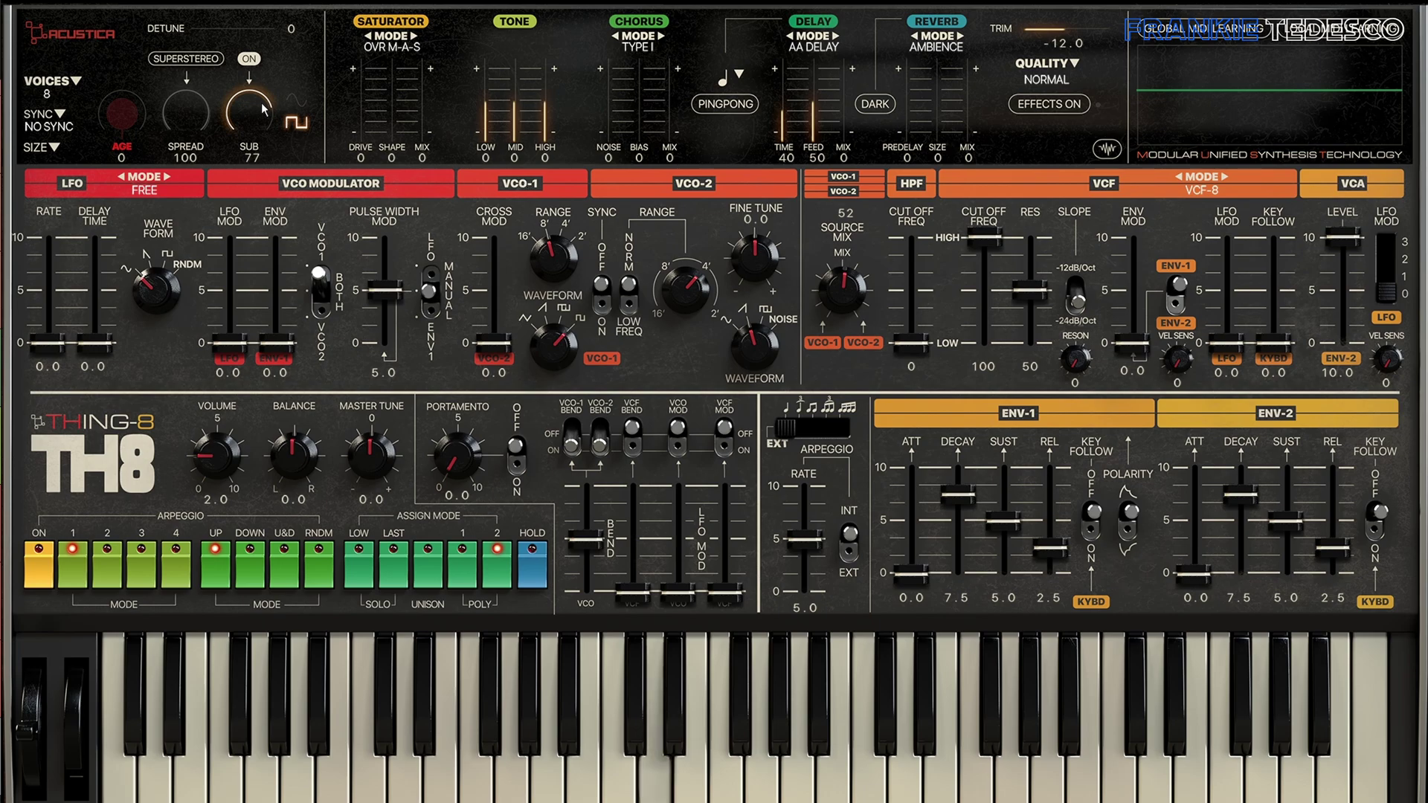
{"action": "left_click_drag", "start_coordinate": [245, 100], "coordinate": [247, 169]}
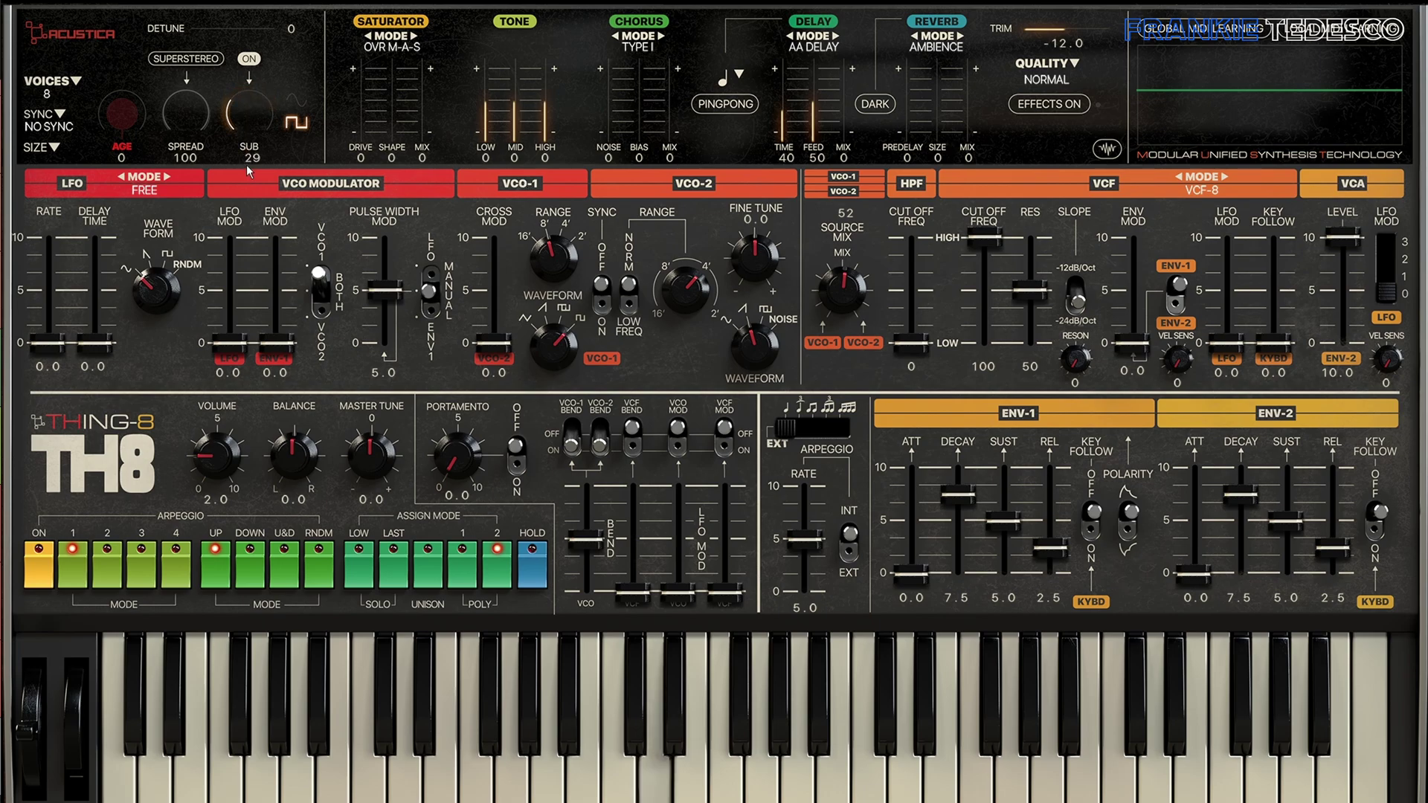
{"action": "left_click", "coordinate": [291, 103]}
{"action": "left_click_drag", "start_coordinate": [258, 110], "coordinate": [256, 82]}
Switch the filter mode to VCF-LAD and set its cutoff to 60, resonance to 82 and envelope mod to 4.2.
{"action": "left_click_drag", "start_coordinate": [981, 243], "coordinate": [1037, 329]}
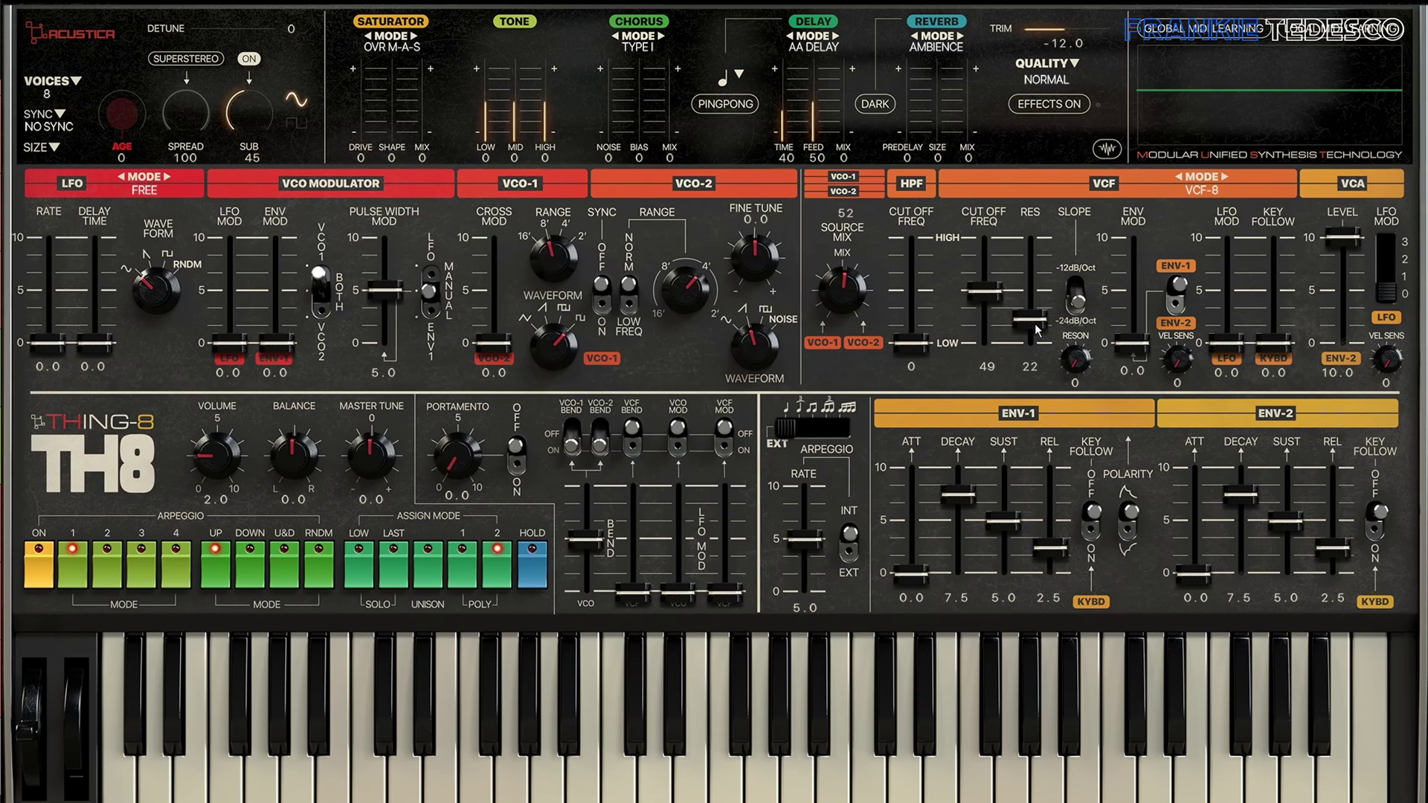
{"action": "left_click", "coordinate": [1208, 191]}
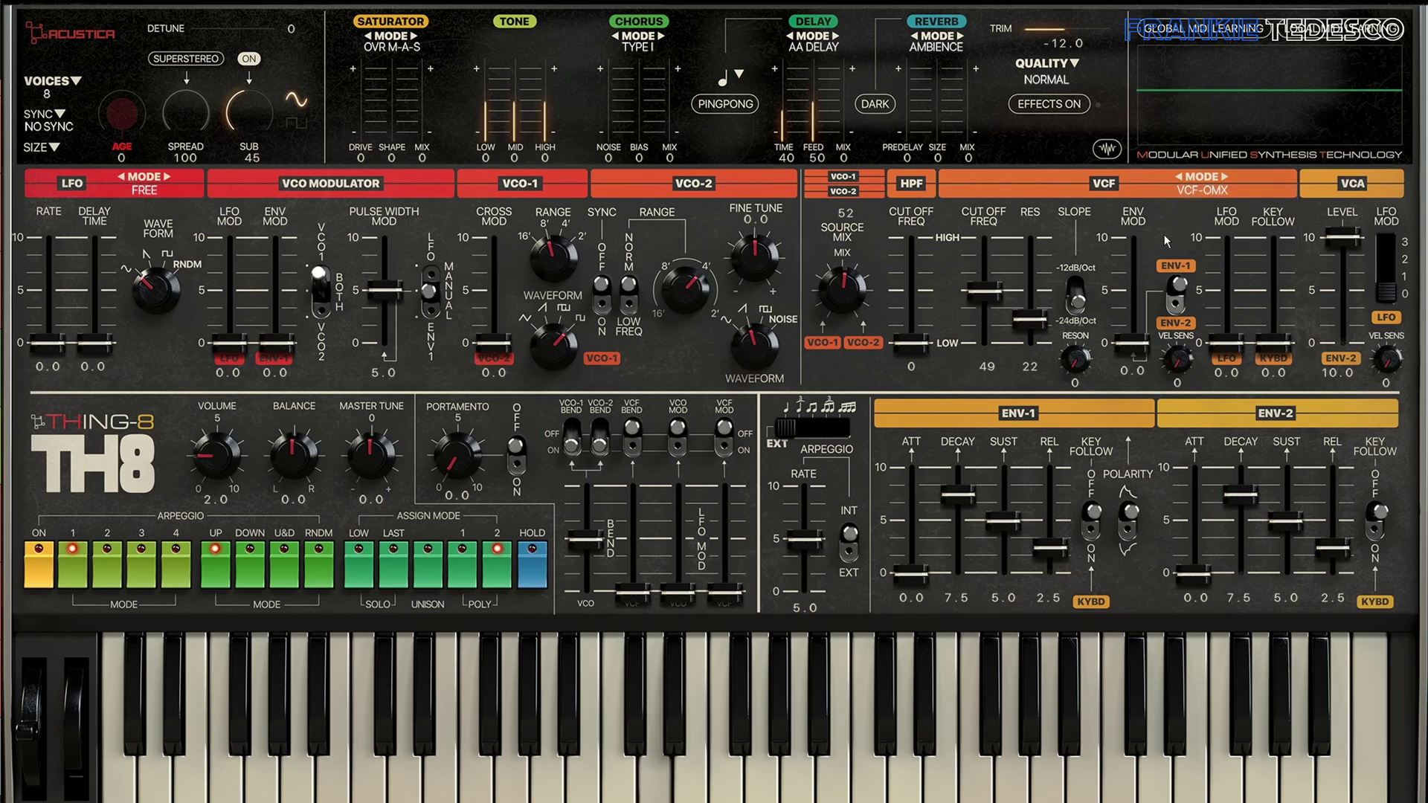
{"action": "left_click", "coordinate": [1205, 191]}
{"action": "left_click", "coordinate": [1206, 211]}
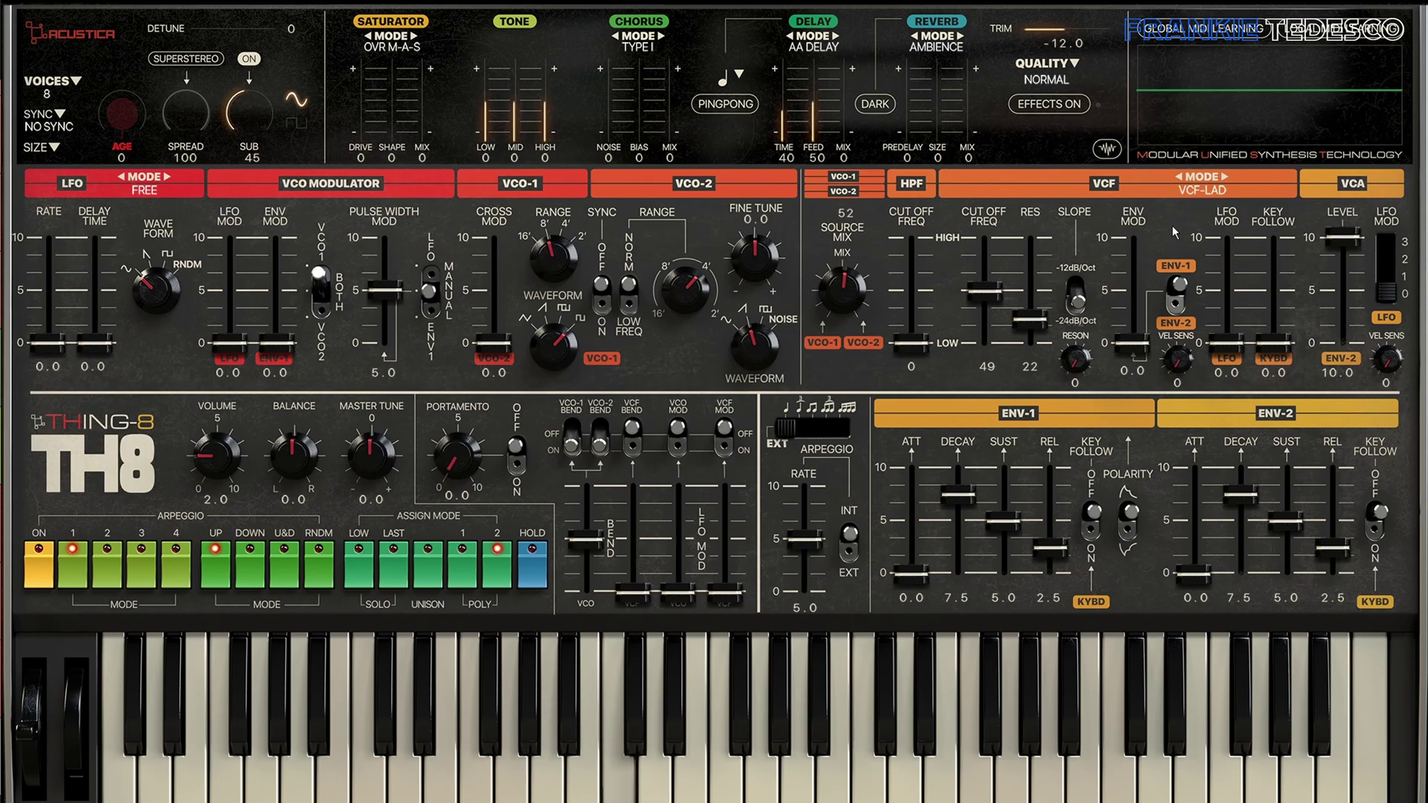
{"action": "left_click_drag", "start_coordinate": [1038, 319], "coordinate": [1003, 285]}
{"action": "left_click_drag", "start_coordinate": [1134, 344], "coordinate": [1134, 300]}
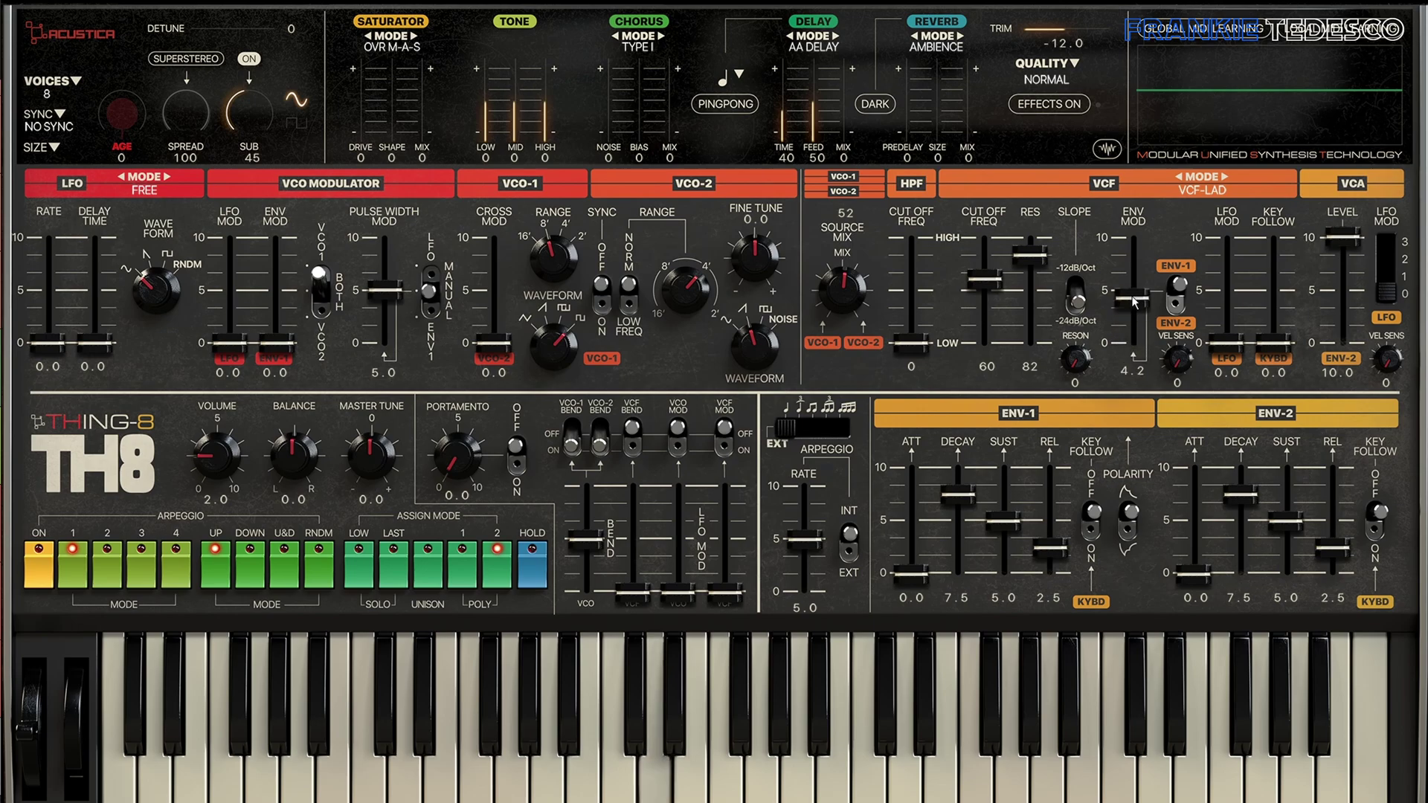
Shape ENV-1 with attack 1.5, decay 9.5, sustain 1.7 and release 6.4.
{"action": "left_click_drag", "start_coordinate": [918, 573], "coordinate": [922, 511]}
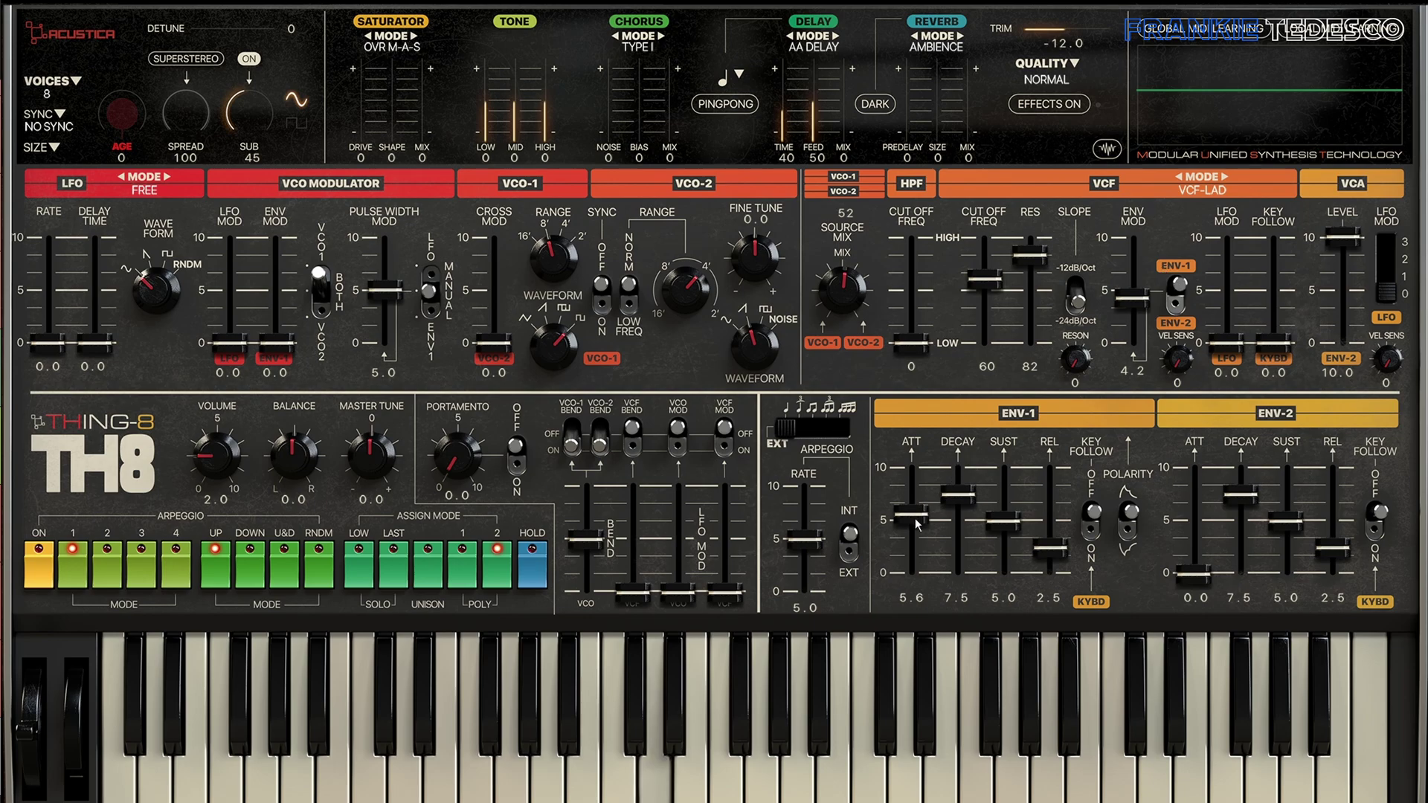
{"action": "left_click_drag", "start_coordinate": [957, 496], "coordinate": [958, 547]}
{"action": "left_click_drag", "start_coordinate": [1002, 527], "coordinate": [961, 476]}
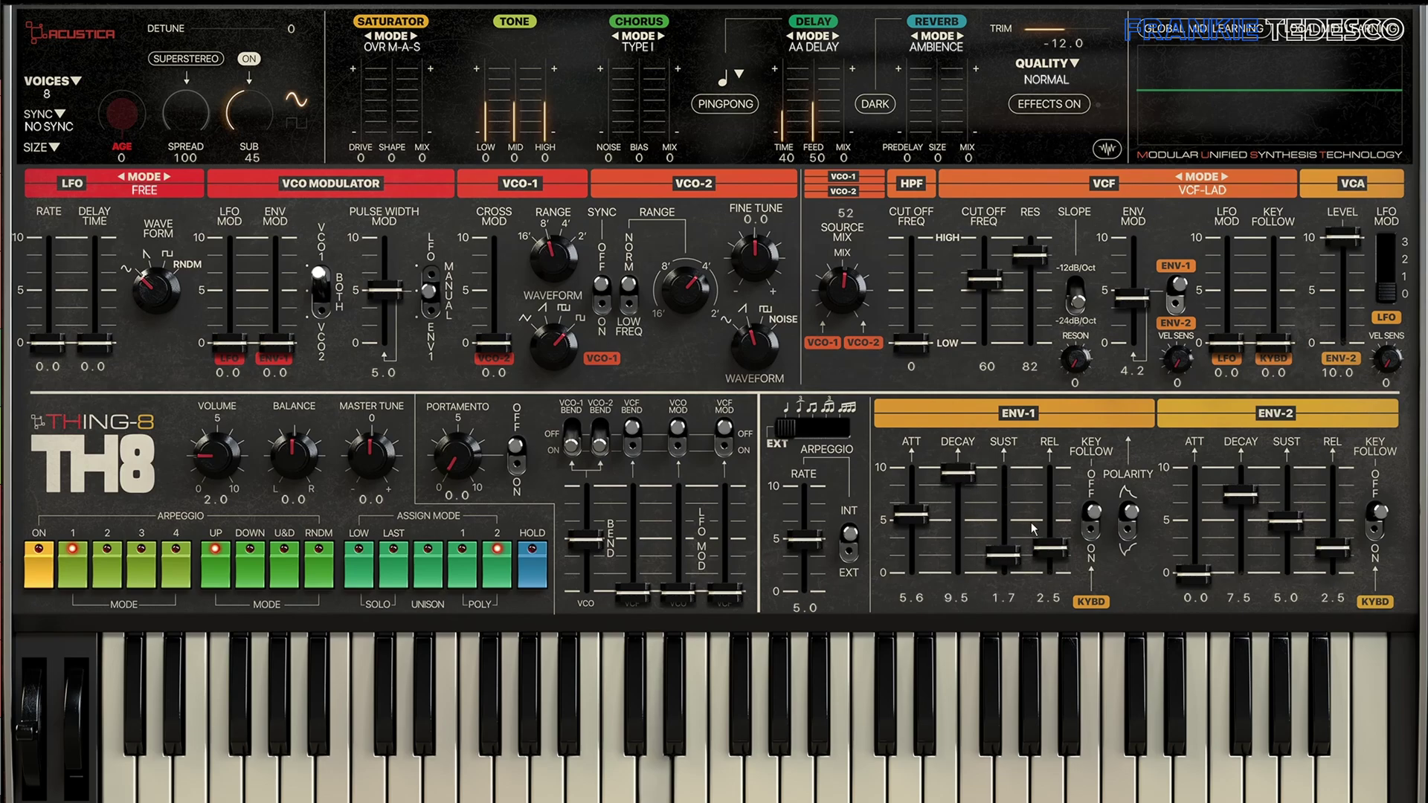
{"action": "left_click_drag", "start_coordinate": [1045, 549], "coordinate": [1049, 506]}
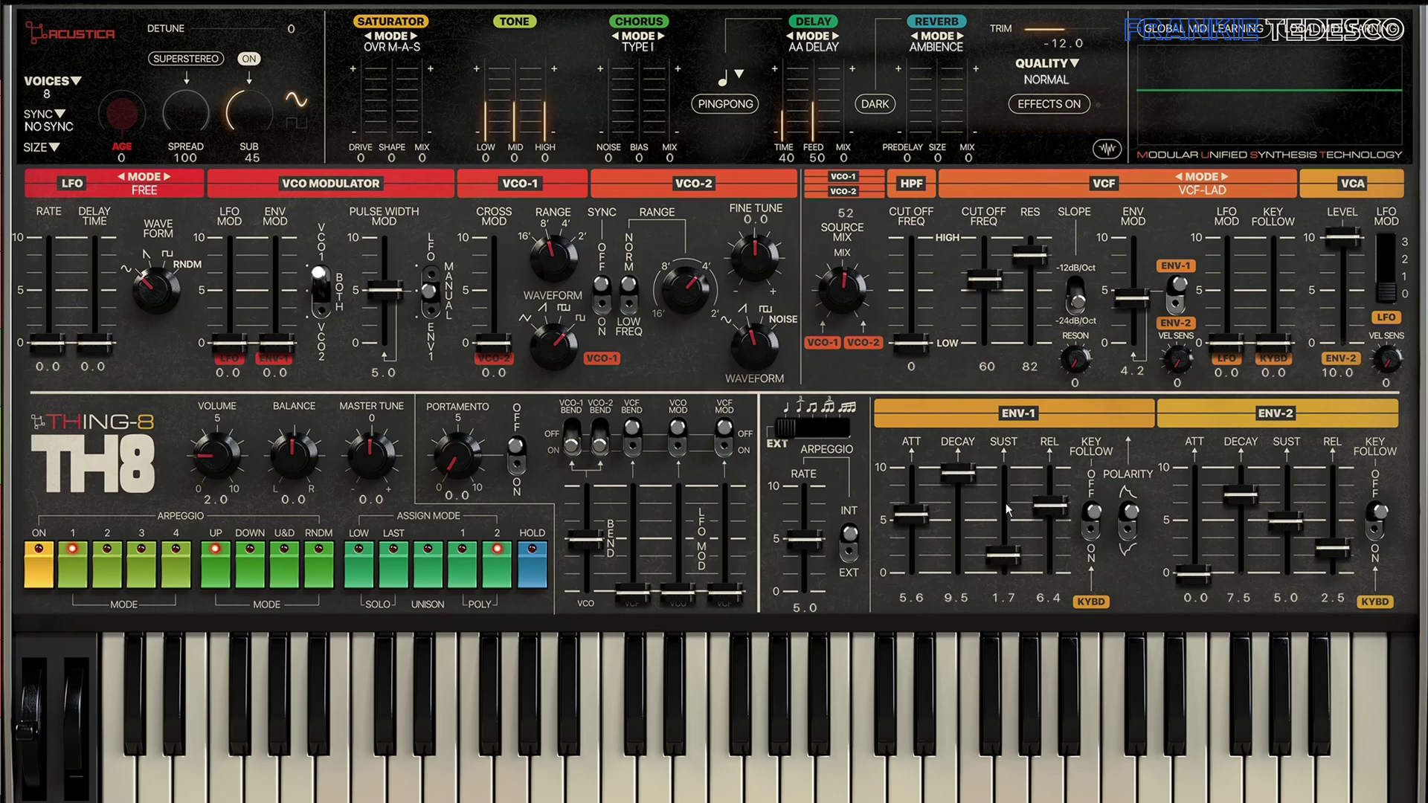
{"action": "left_click_drag", "start_coordinate": [923, 550], "coordinate": [922, 565]}
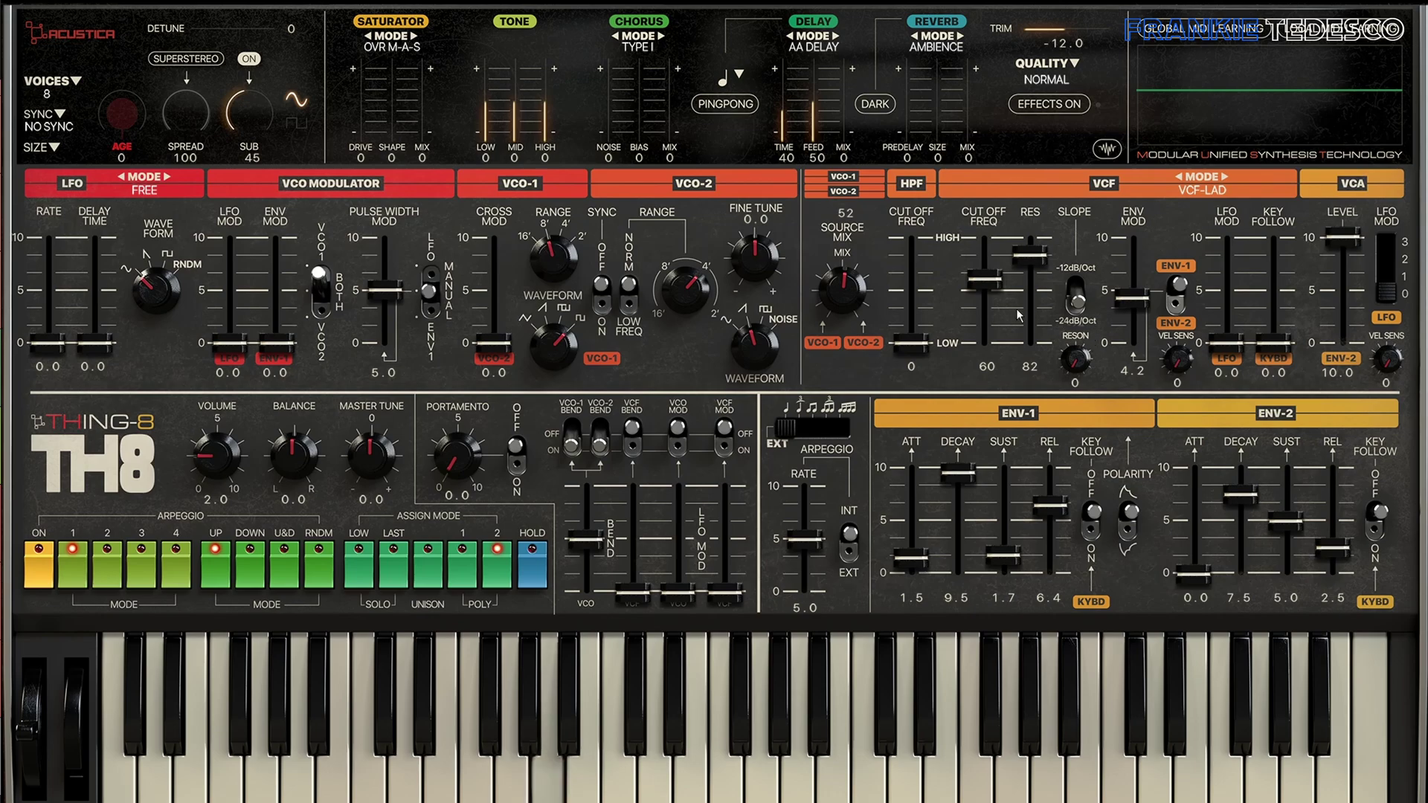
Lower the filter cutoff to 30 and reshape ENV-1 to attack 3.1, decay 5.3, sustain 6.5 and release 2.8.
{"action": "left_click_drag", "start_coordinate": [984, 281], "coordinate": [986, 319]}
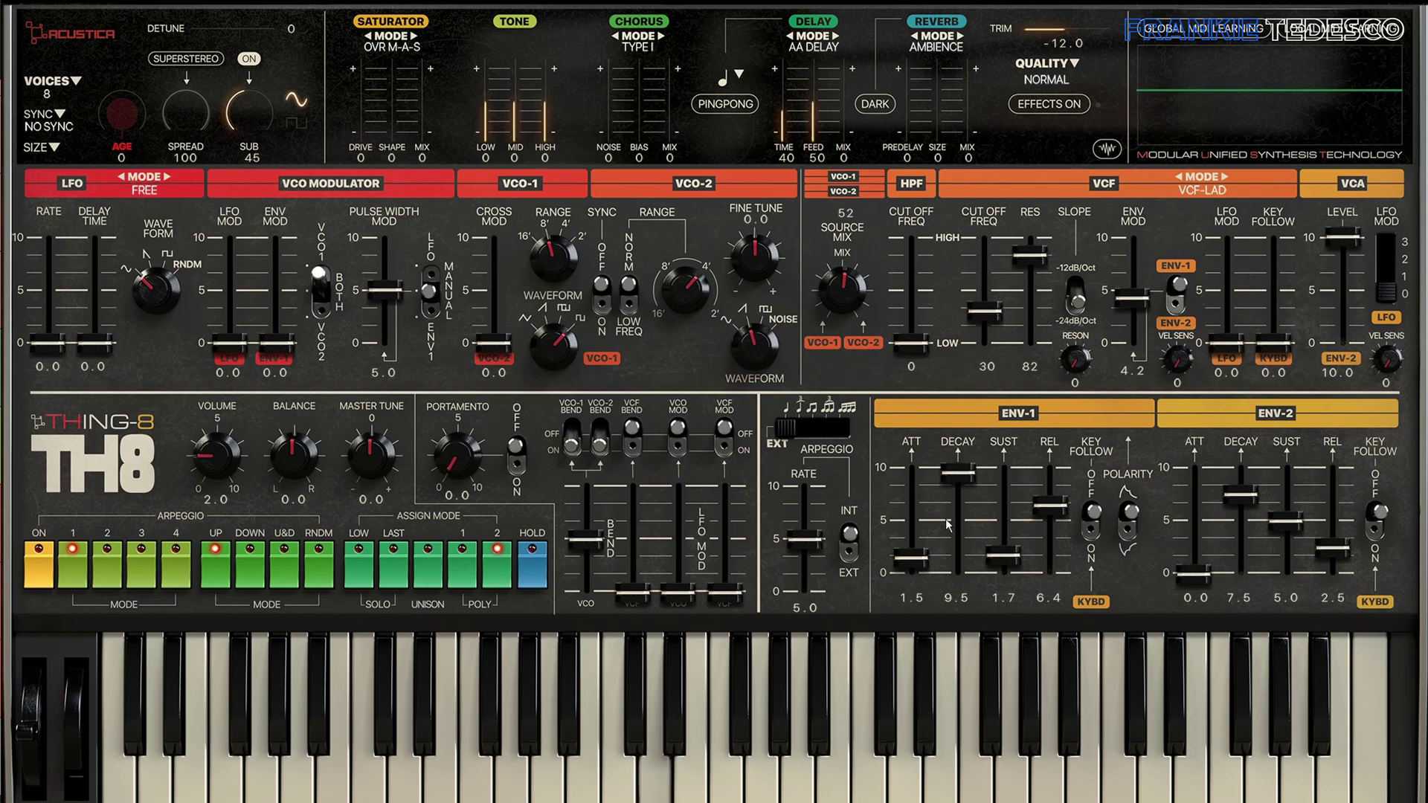
{"action": "left_click_drag", "start_coordinate": [911, 558], "coordinate": [922, 496]}
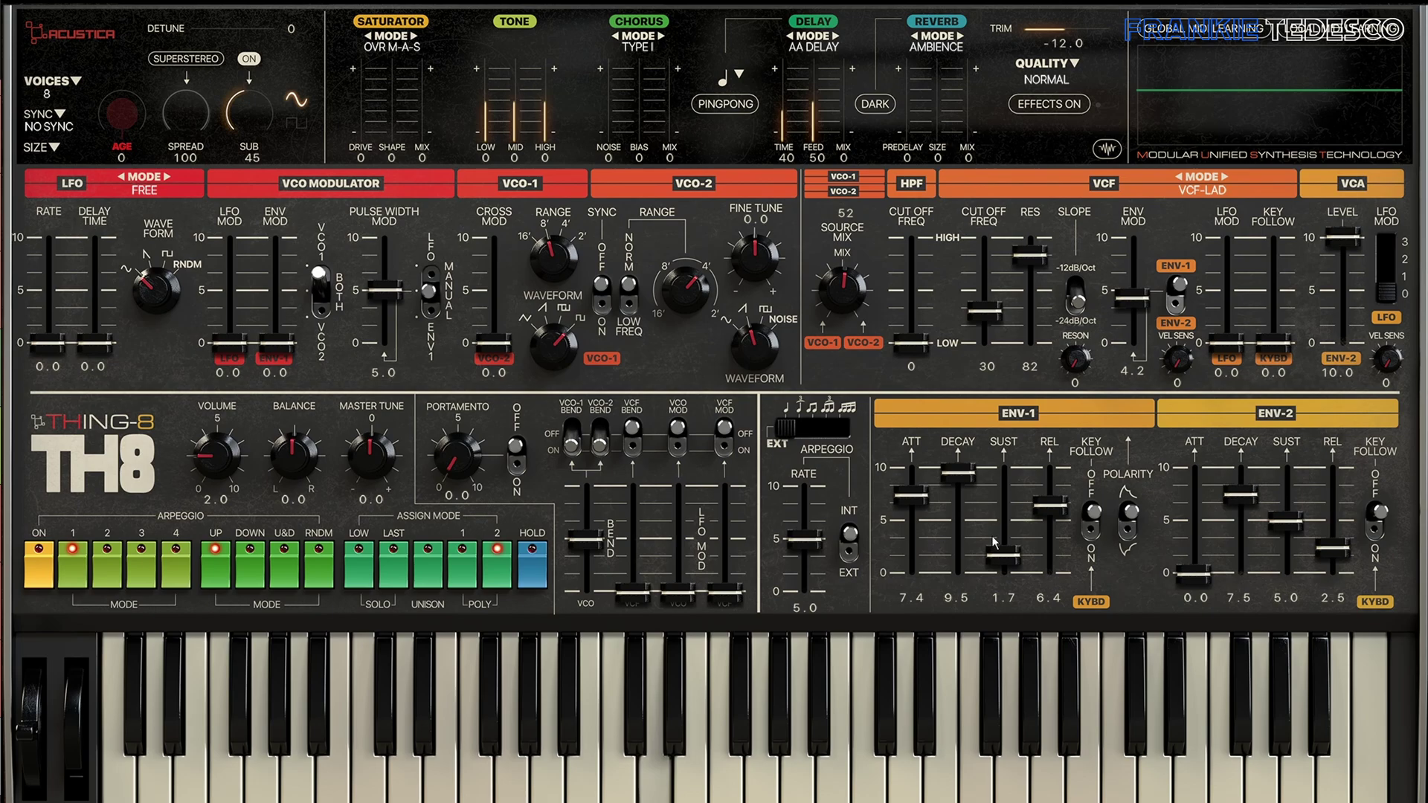
{"action": "left_click_drag", "start_coordinate": [1004, 554], "coordinate": [1004, 471]}
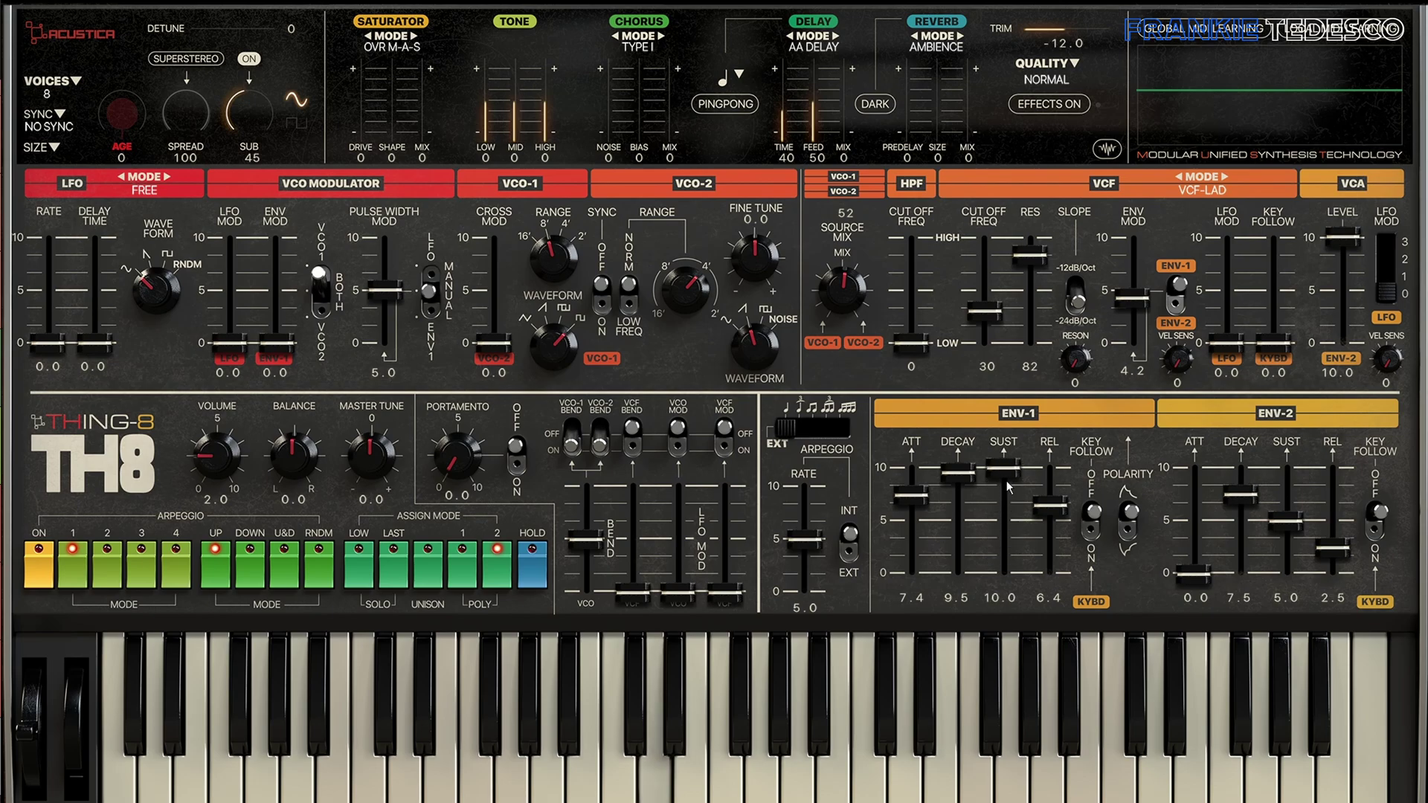
{"action": "left_click_drag", "start_coordinate": [1038, 546], "coordinate": [1038, 549]}
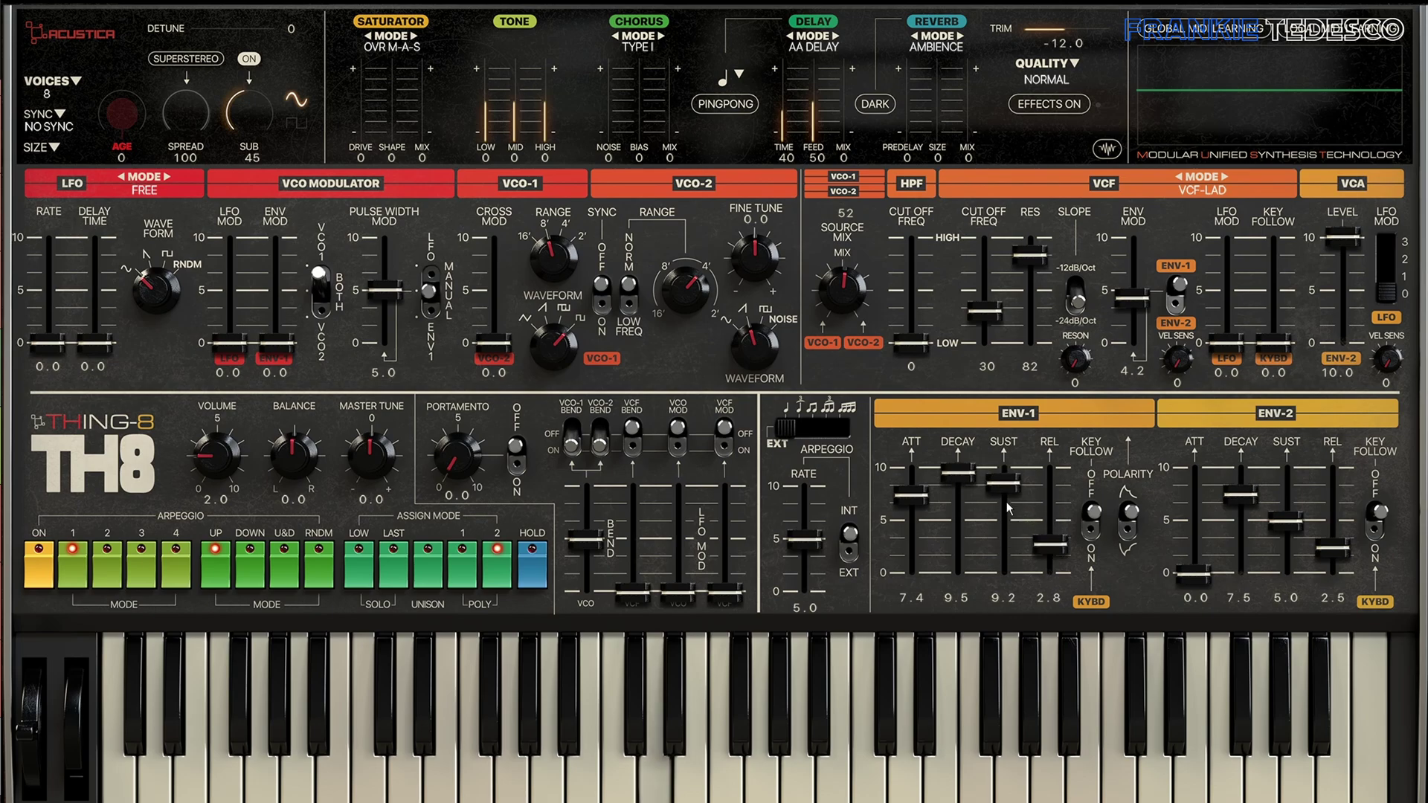
{"action": "left_click_drag", "start_coordinate": [1006, 501], "coordinate": [1005, 522]}
{"action": "left_click_drag", "start_coordinate": [958, 475], "coordinate": [919, 542]}
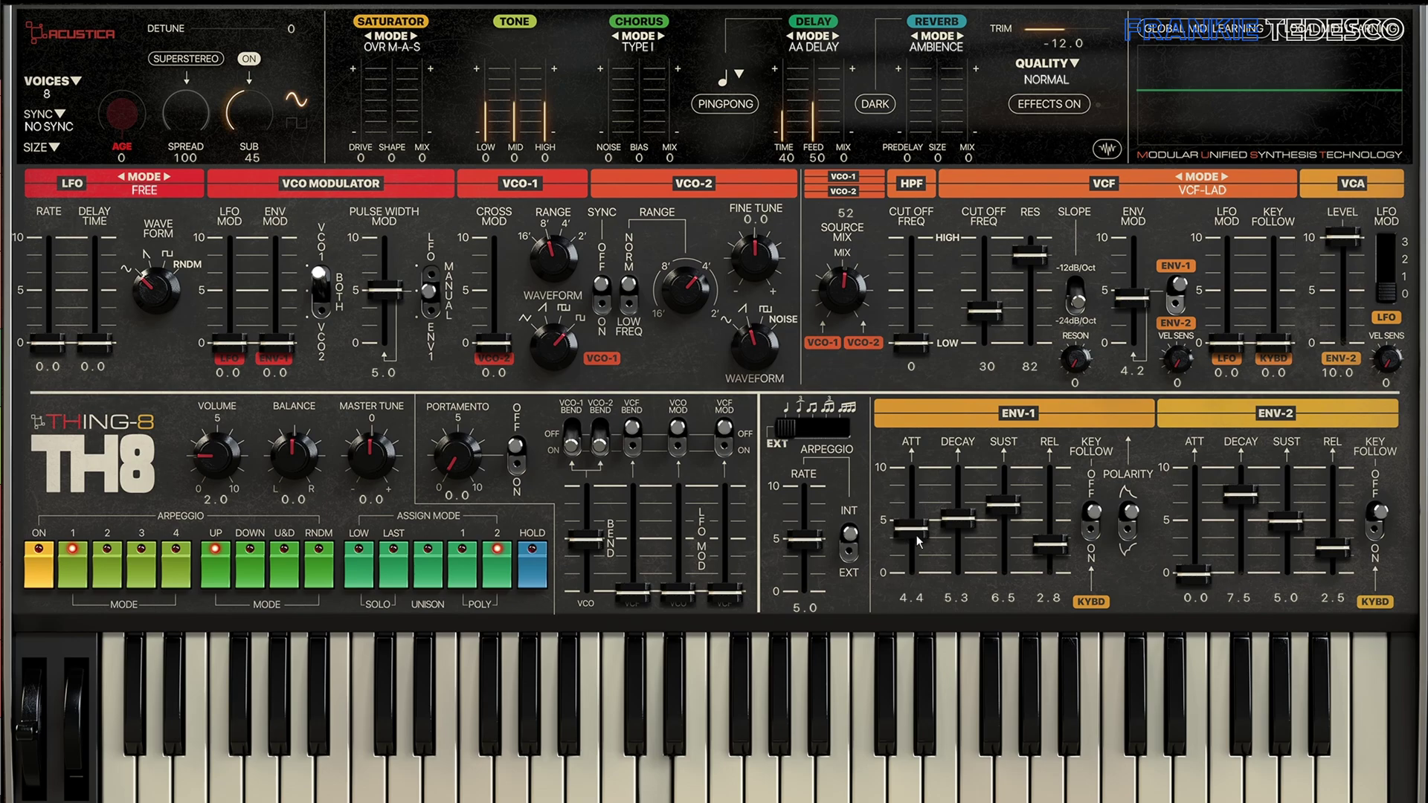
Set the VCF envelope mod to 5.4 and raise the filter cutoff to 64.
{"action": "left_click_drag", "start_coordinate": [1135, 299], "coordinate": [1134, 283]}
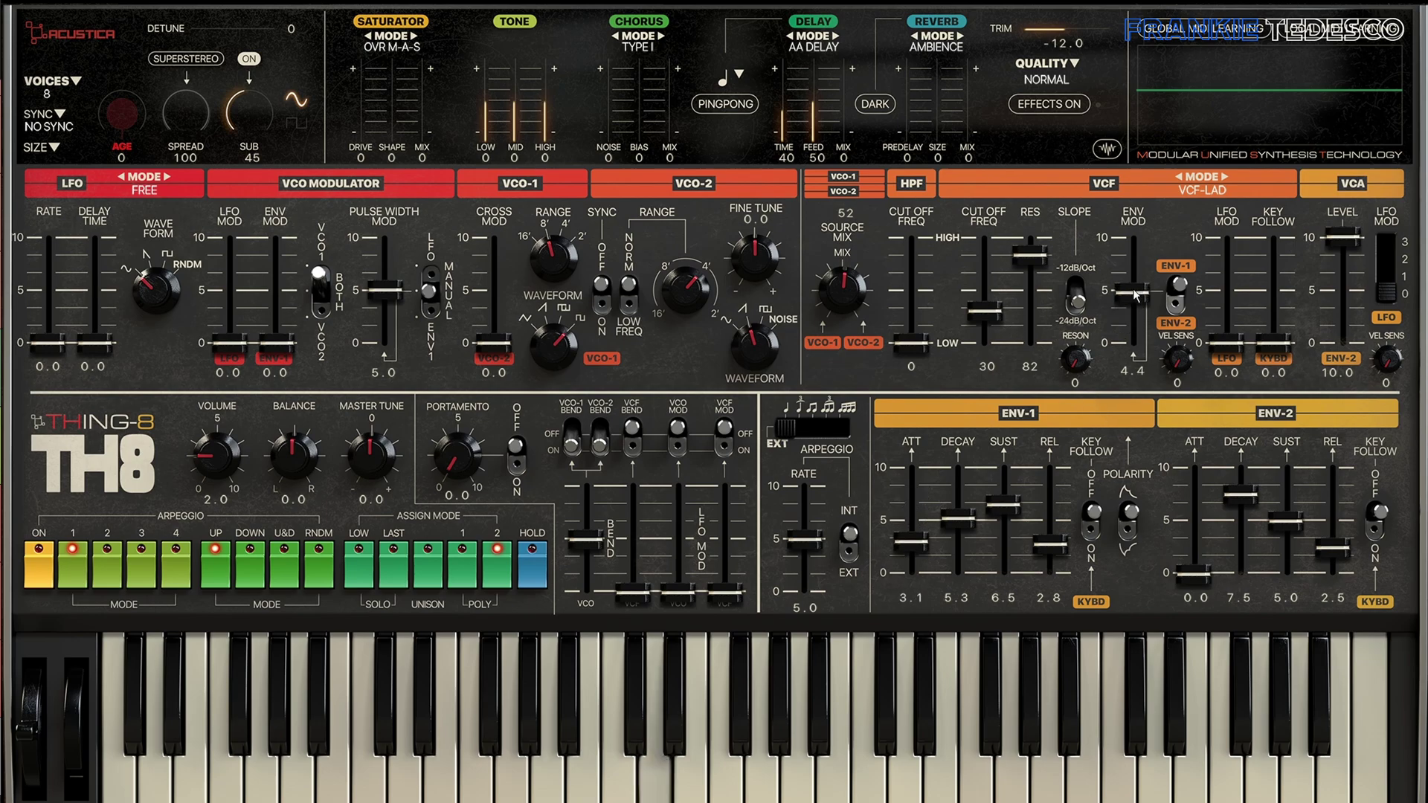
{"action": "left_click_drag", "start_coordinate": [983, 312], "coordinate": [987, 275]}
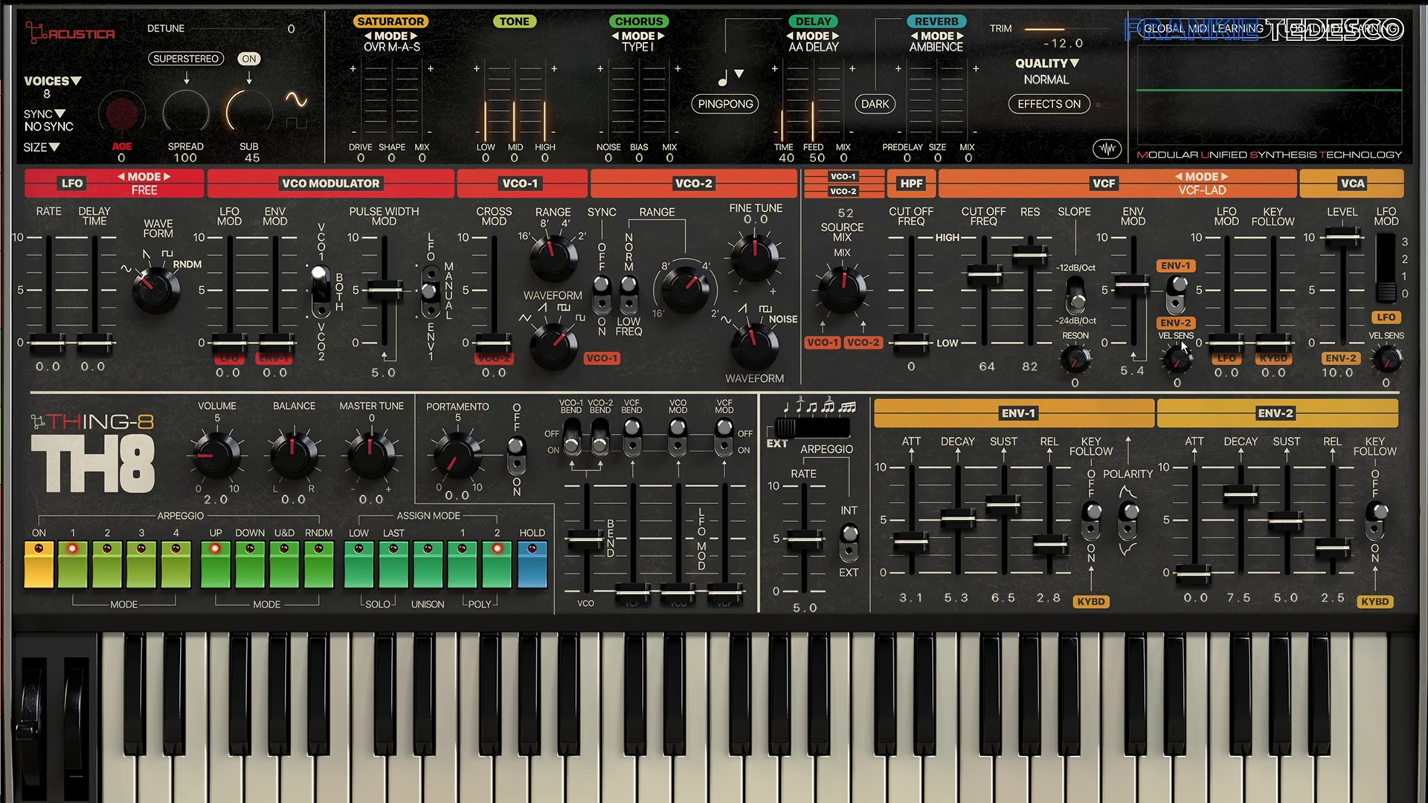
Try the VCF LFO mod at 4.8 with an LFO rate of 7.4, and return both to 0.0.
{"action": "left_click_drag", "start_coordinate": [1224, 341], "coordinate": [1225, 292]}
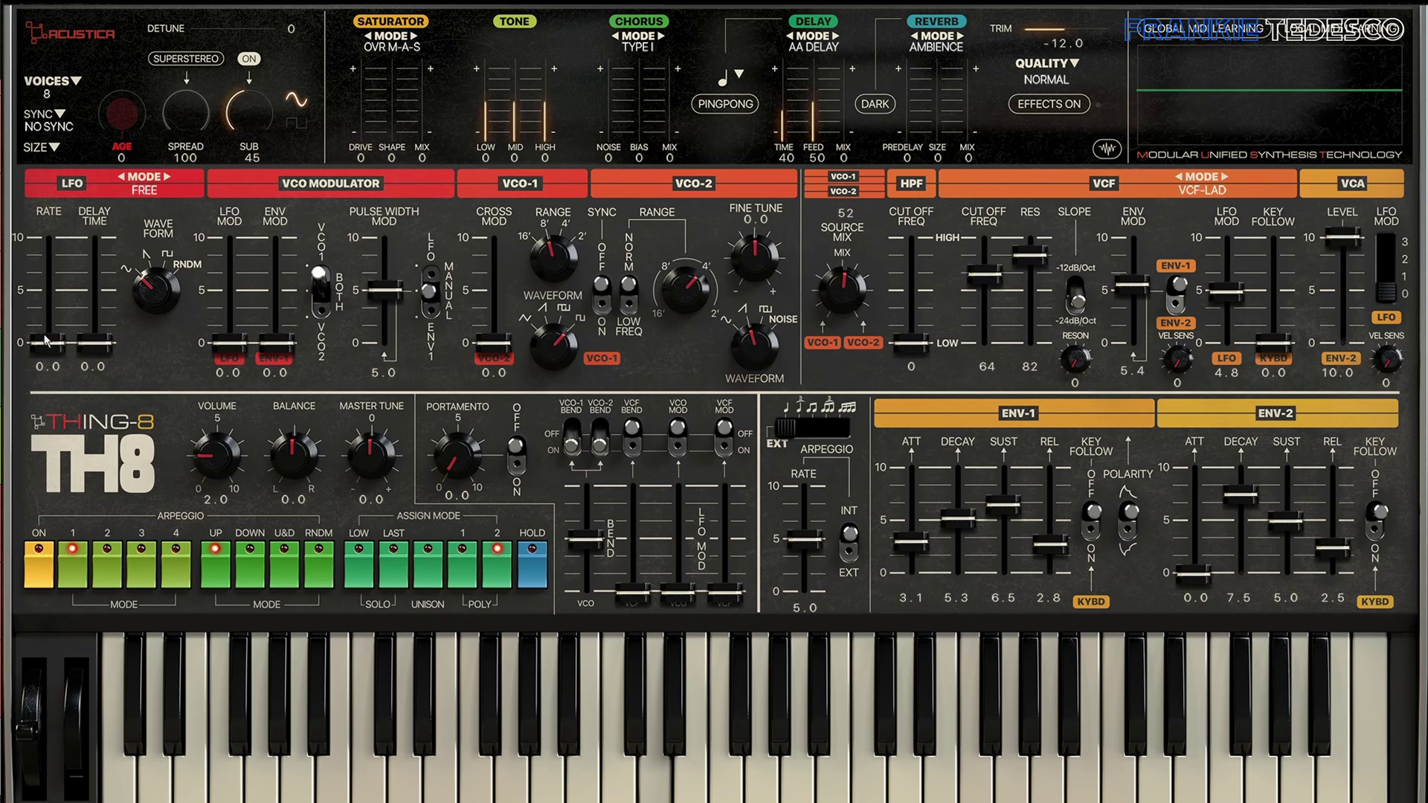
{"action": "left_click_drag", "start_coordinate": [48, 342], "coordinate": [56, 264]}
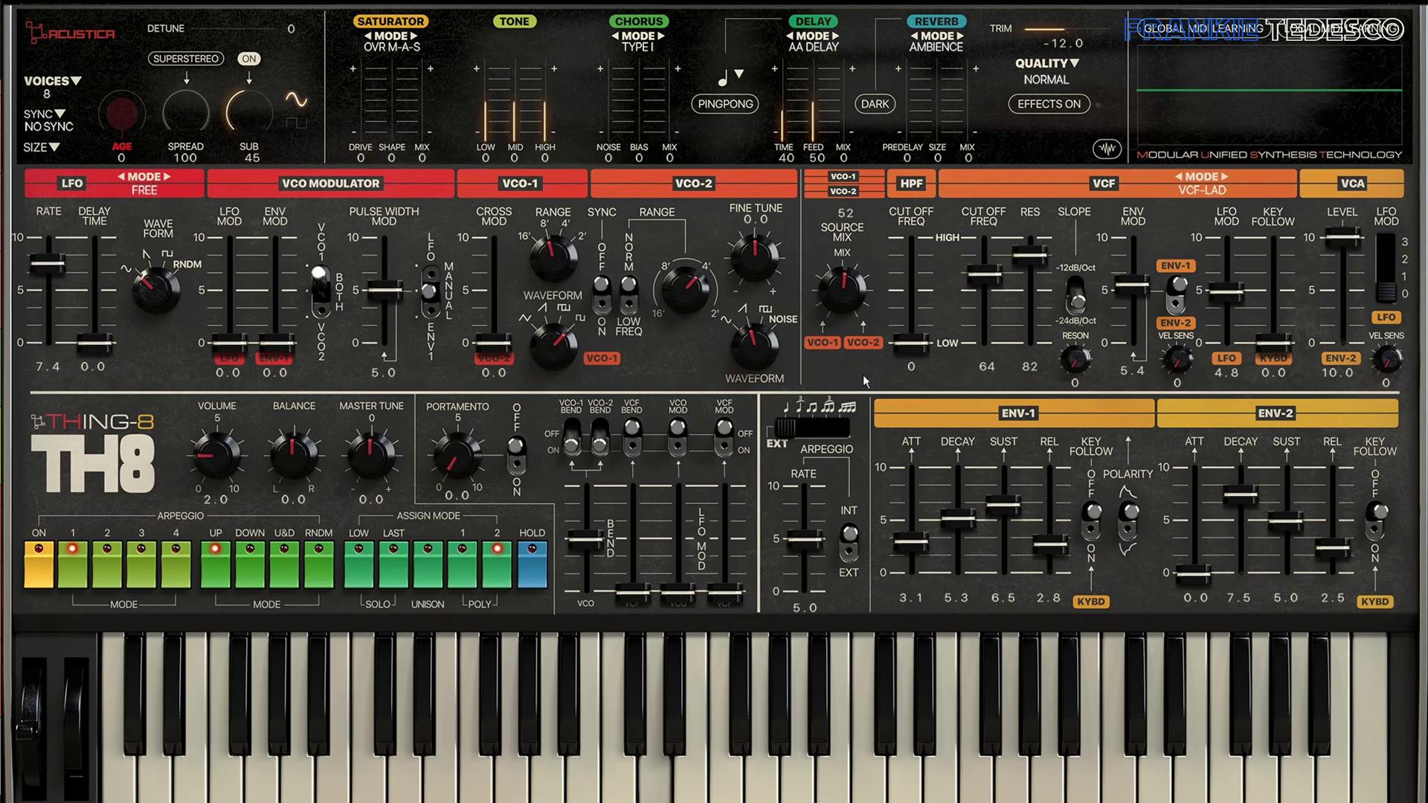
{"action": "left_click_drag", "start_coordinate": [1226, 293], "coordinate": [1226, 347]}
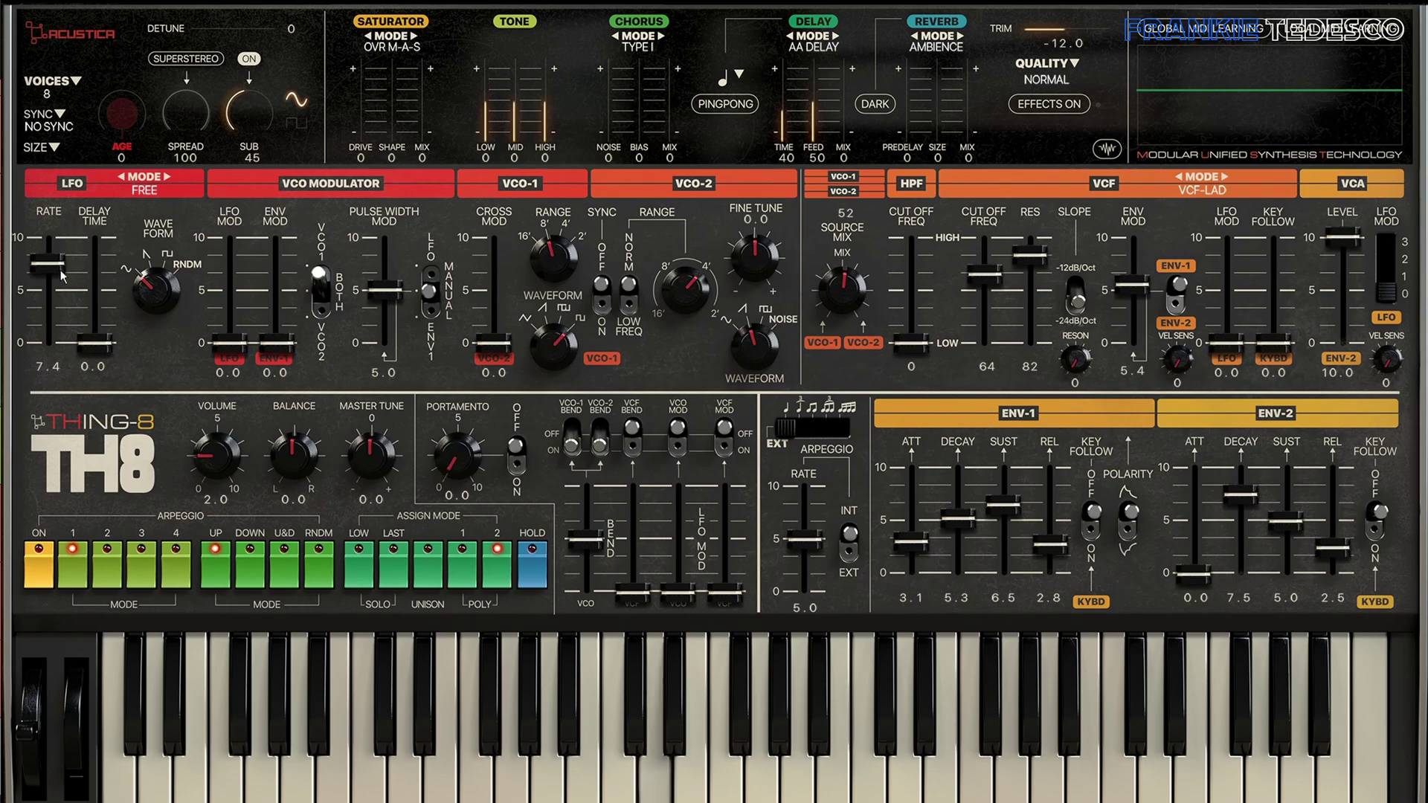
{"action": "left_click_drag", "start_coordinate": [61, 273], "coordinate": [49, 343]}
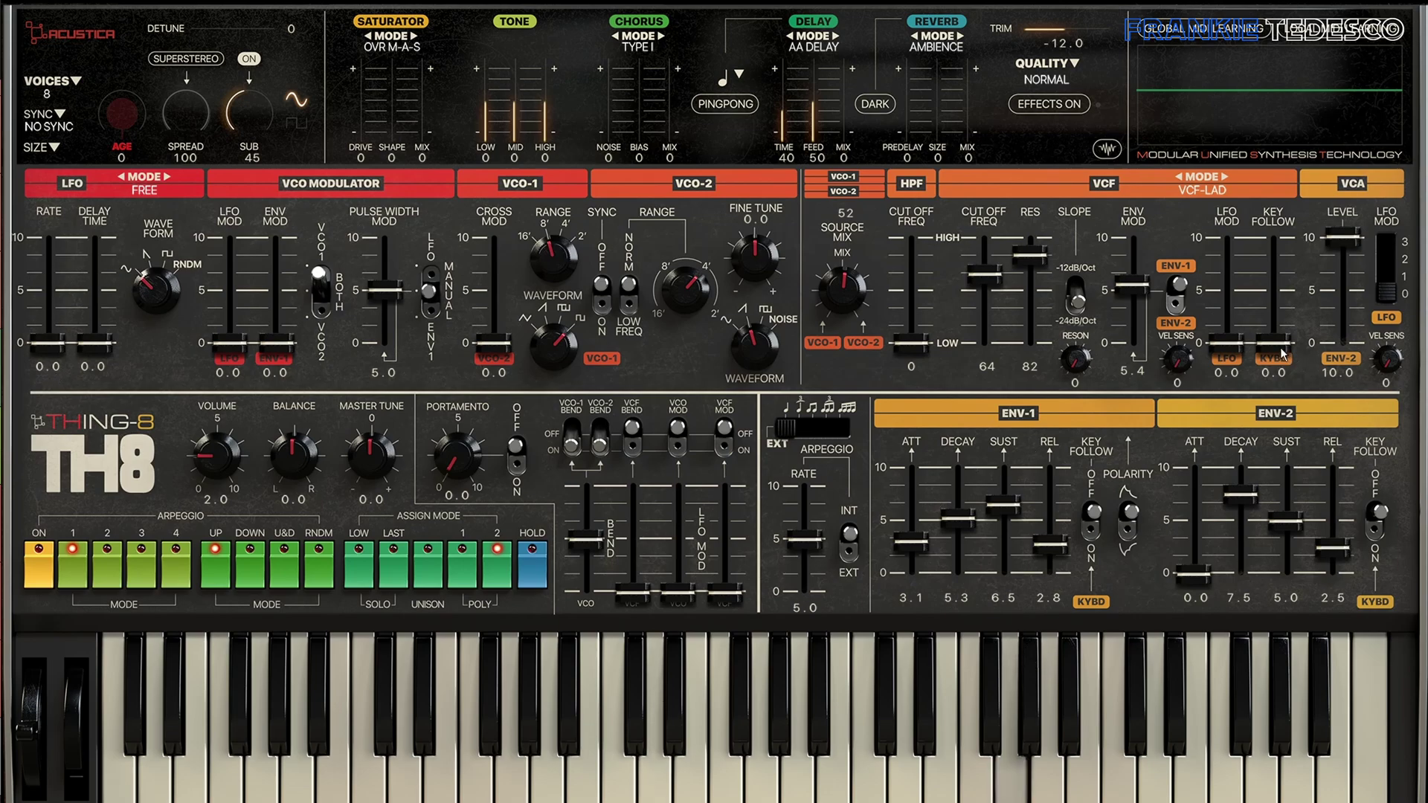
Try the VCF key follow at 10.0 and return it to 0.0.
{"action": "left_click_drag", "start_coordinate": [1283, 349], "coordinate": [1278, 238]}
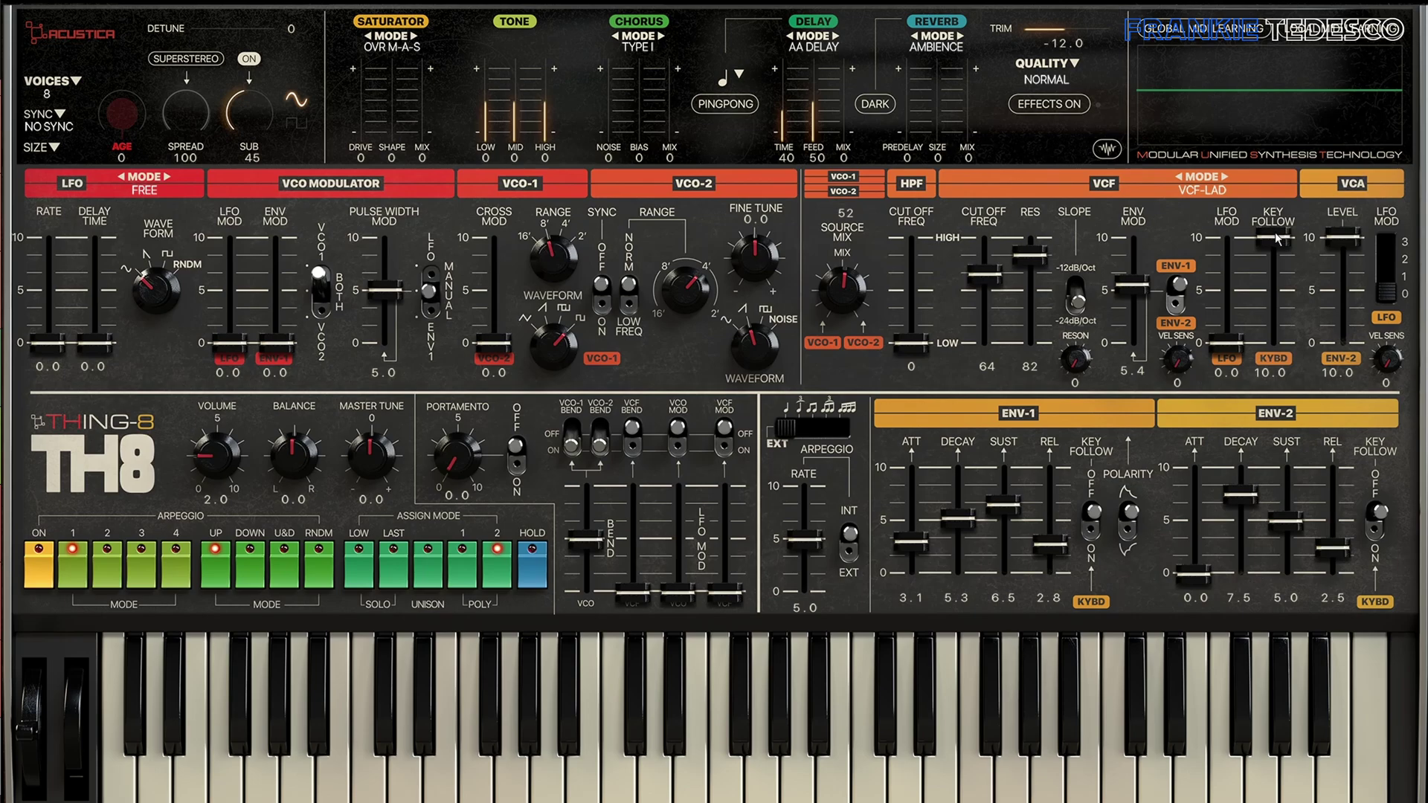
{"action": "left_click_drag", "start_coordinate": [1278, 238], "coordinate": [1266, 166]}
{"action": "left_click_drag", "start_coordinate": [1267, 243], "coordinate": [1291, 399]}
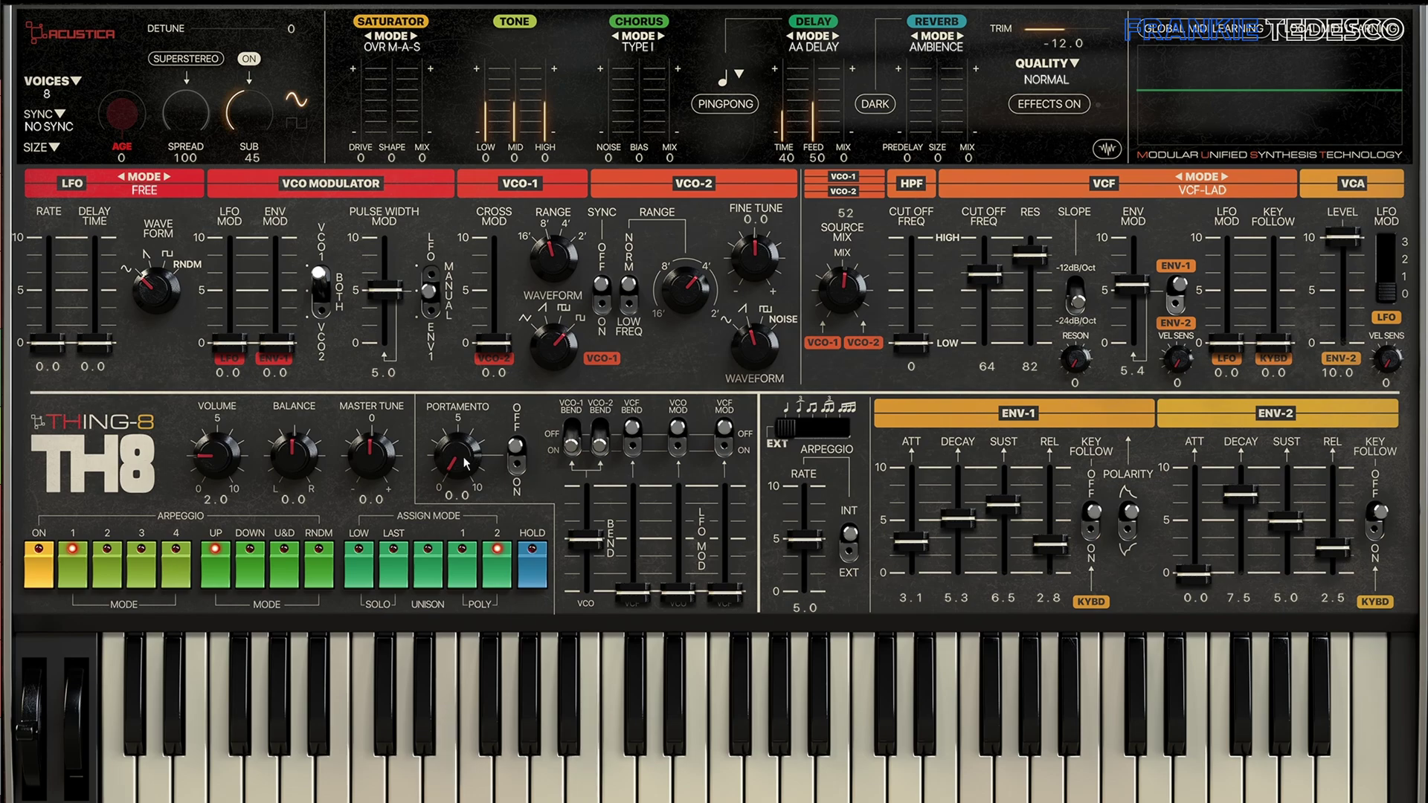
Set the portamento to 3.2 and toggle the portamento switch.
{"action": "left_click_drag", "start_coordinate": [465, 463], "coordinate": [459, 418]}
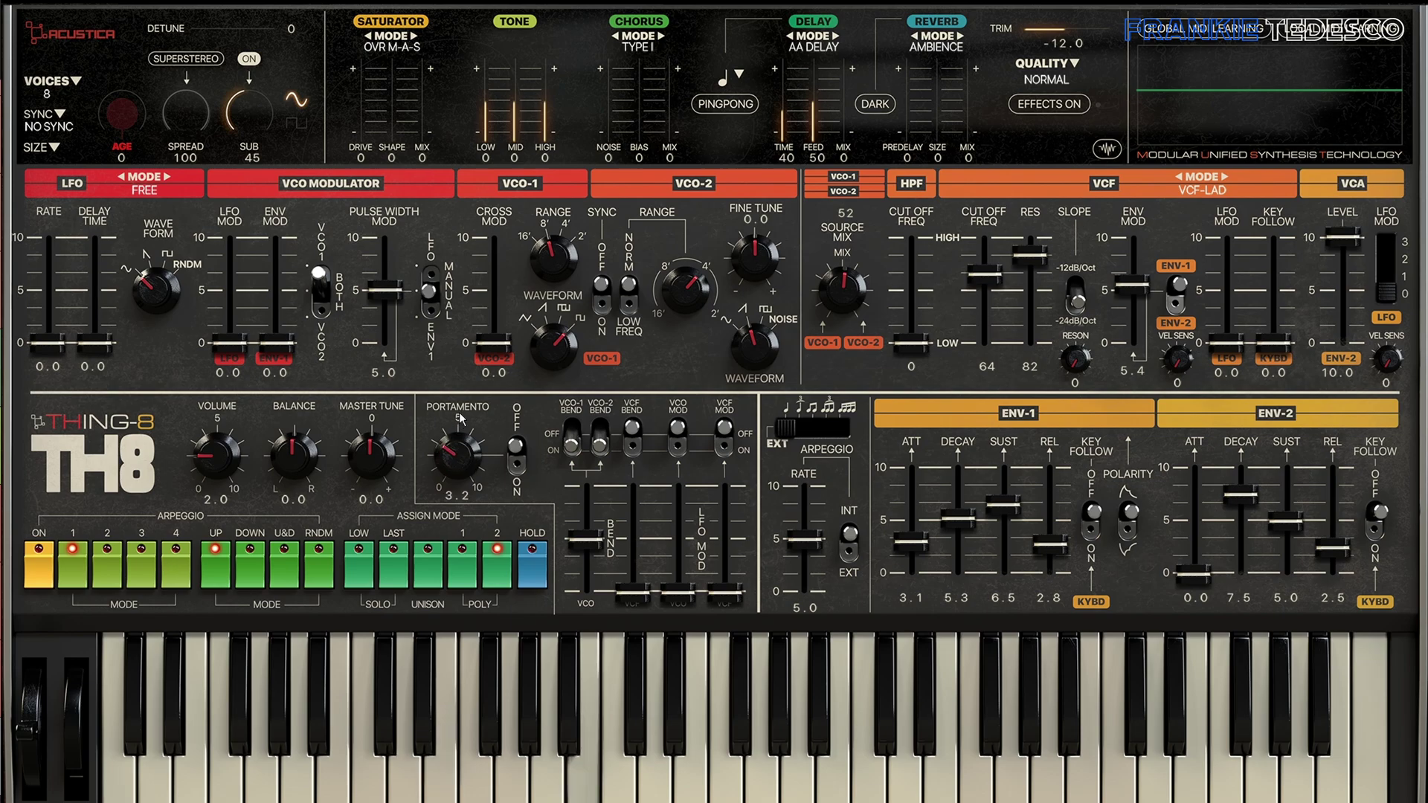
{"action": "left_click", "coordinate": [507, 454]}
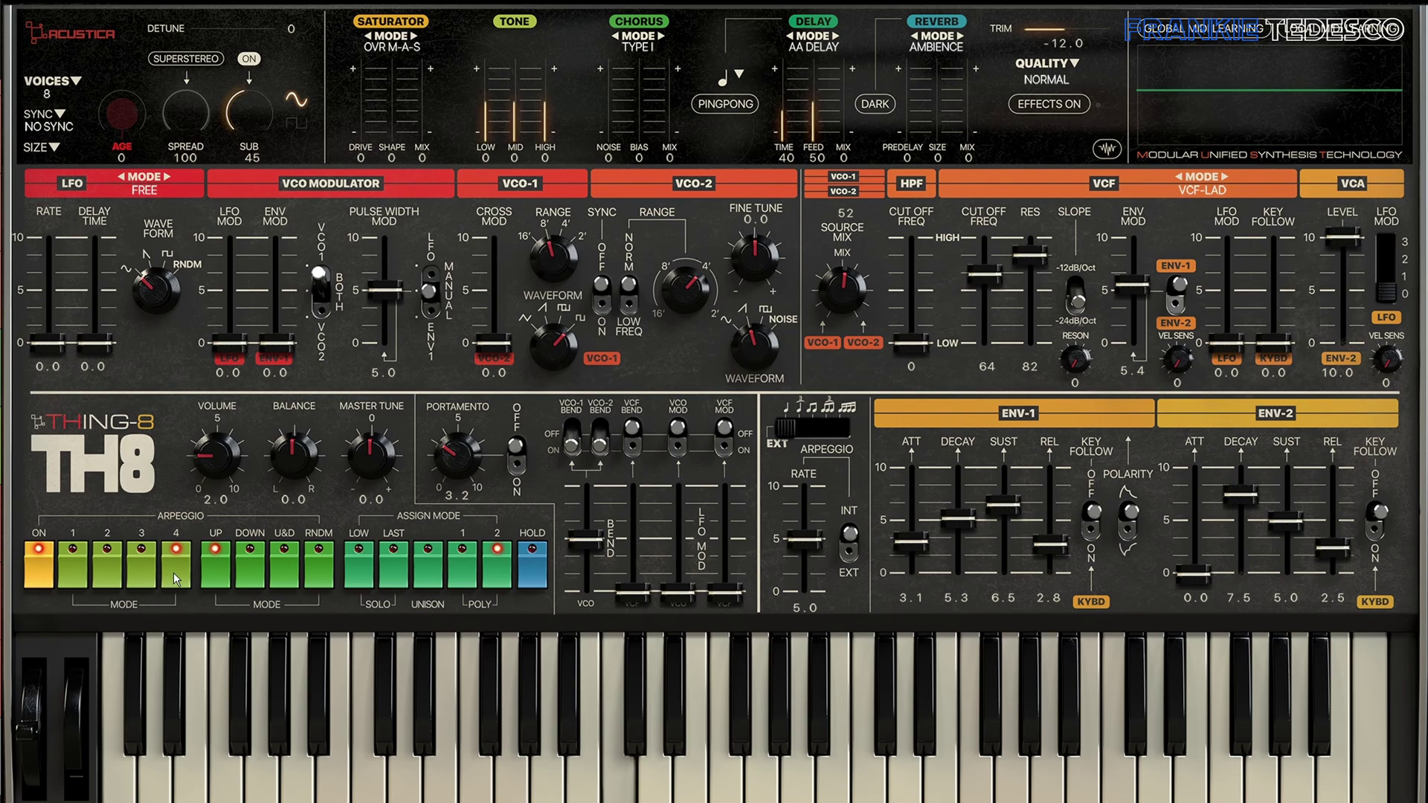
Audition the up-and-down arpeggio direction, settle on random, and set the arpeggio rate to 5.2.
{"action": "left_click", "coordinate": [283, 568]}
{"action": "left_click", "coordinate": [323, 573]}
{"action": "mouse_move", "coordinate": [808, 540]}
{"action": "left_mouse_down"}
{"action": "mouse_move", "coordinate": [813, 500]}
{"action": "mouse_move", "coordinate": [807, 537]}
{"action": "left_mouse_up"}
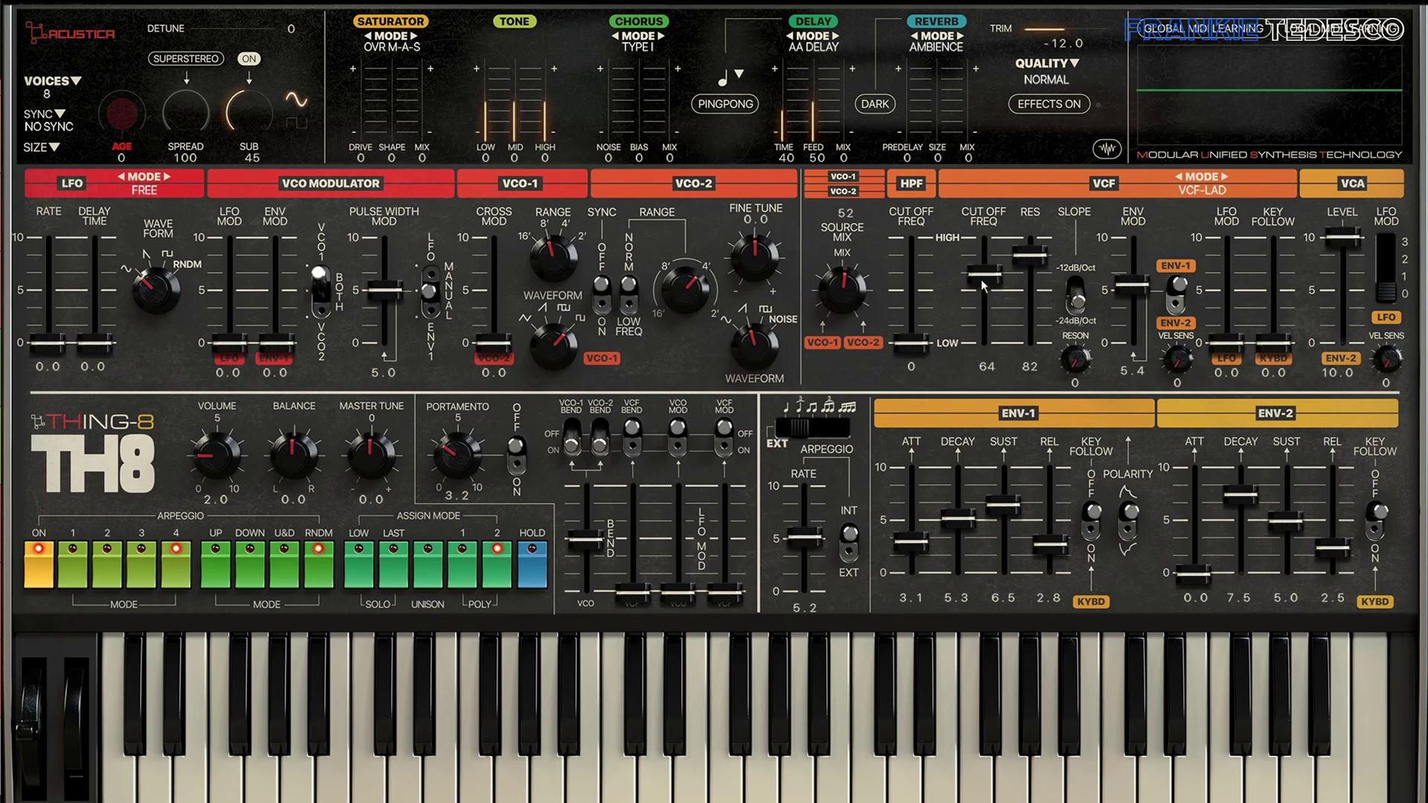
Lower the filter resonance to 0 and the cutoff to 47, and change the VCO-2 range.
{"action": "left_click_drag", "start_coordinate": [1030, 255], "coordinate": [1030, 365]}
{"action": "mouse_move", "coordinate": [976, 277]}
{"action": "left_mouse_down"}
{"action": "mouse_move", "coordinate": [975, 305]}
{"action": "mouse_move", "coordinate": [973, 292]}
{"action": "left_mouse_up"}
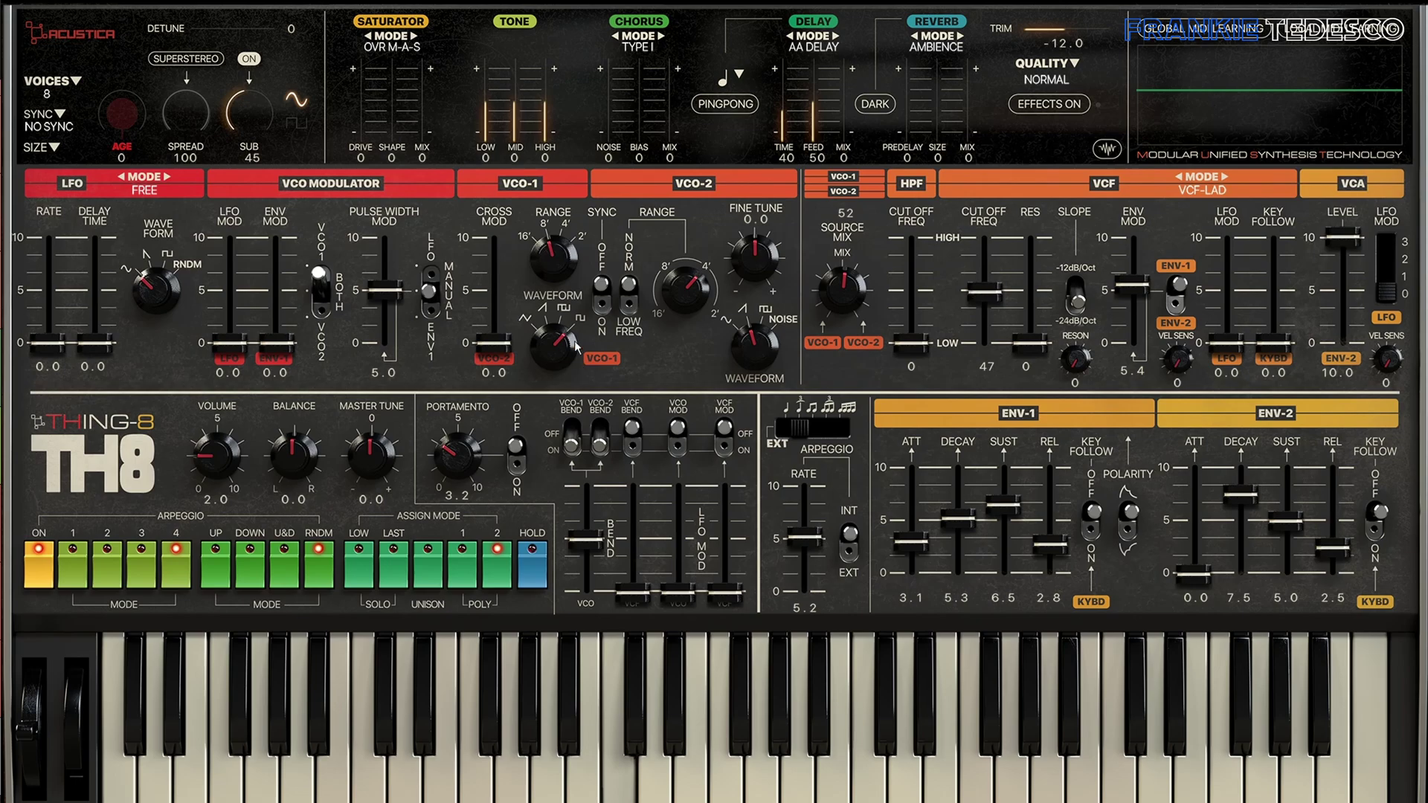
{"action": "mouse_move", "coordinate": [690, 305]}
{"action": "left_mouse_down"}
{"action": "mouse_move", "coordinate": [686, 337]}
{"action": "mouse_move", "coordinate": [683, 306]}
{"action": "left_mouse_up"}
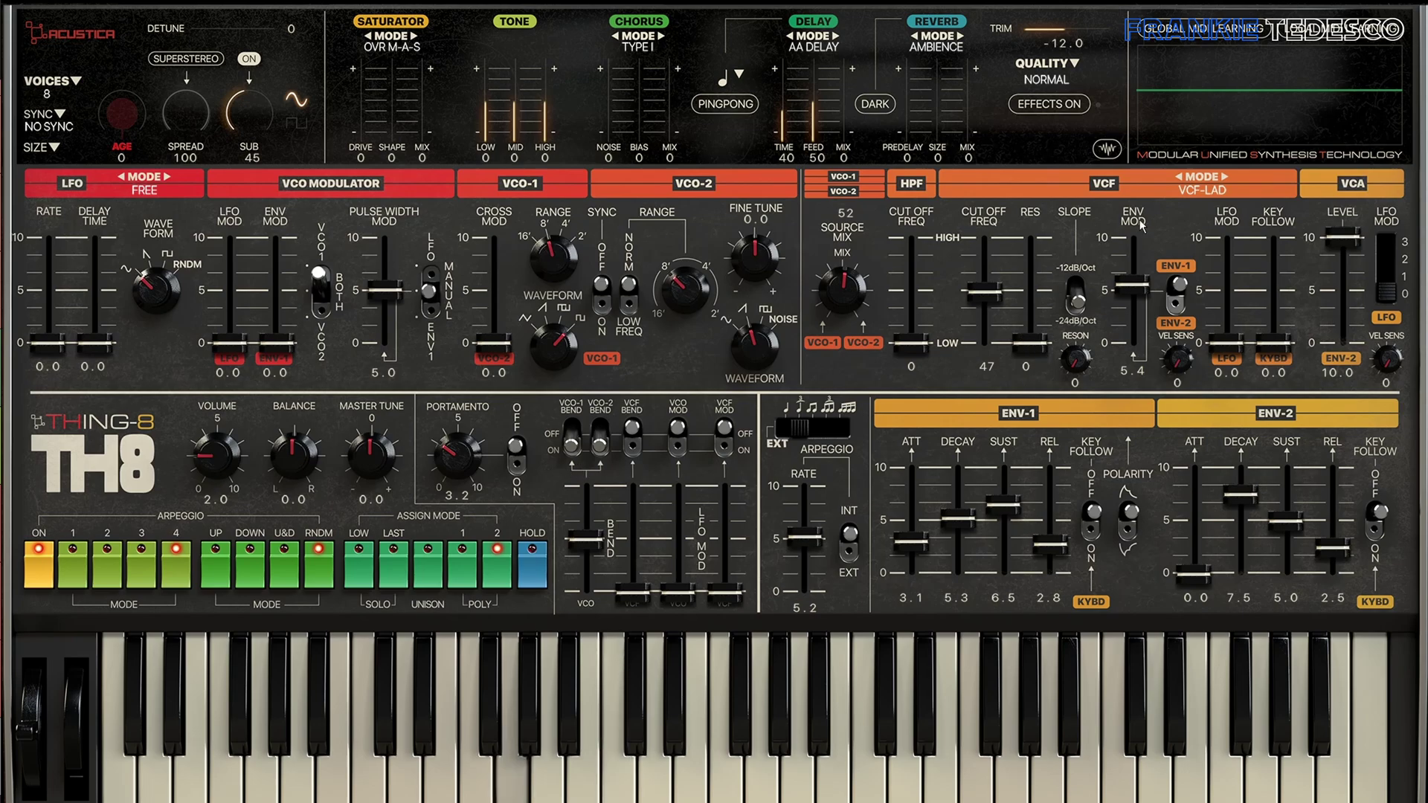
Switch the filter mode to VCF-8 and set the filter slope to -12 dB/Oct.
{"action": "left_click", "coordinate": [1202, 191]}
{"action": "left_click", "coordinate": [1227, 242]}
{"action": "left_click", "coordinate": [1078, 304]}
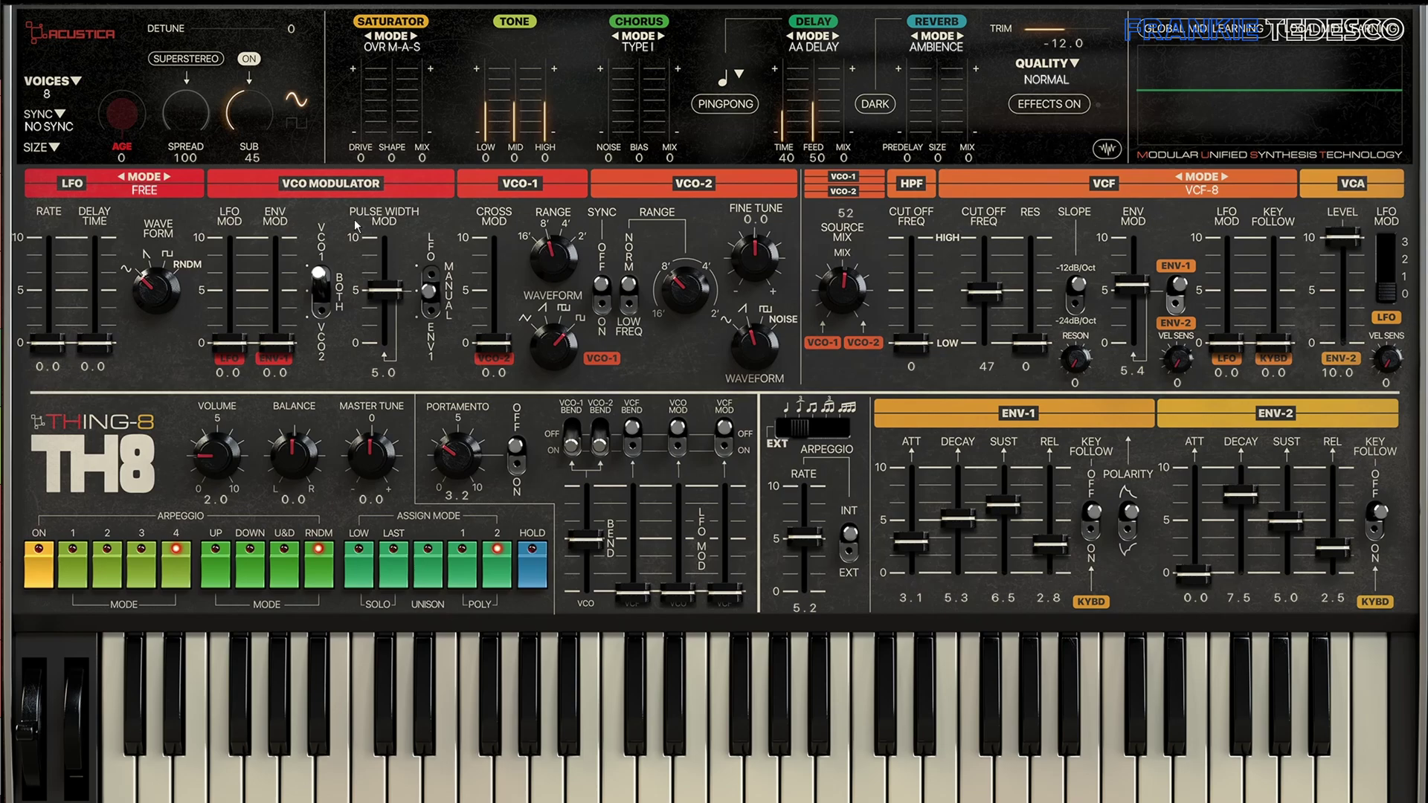
Turn on Superstereo with the spread at 100, and try a detune of 67 before returning it to 0.
{"action": "left_click", "coordinate": [186, 59]}
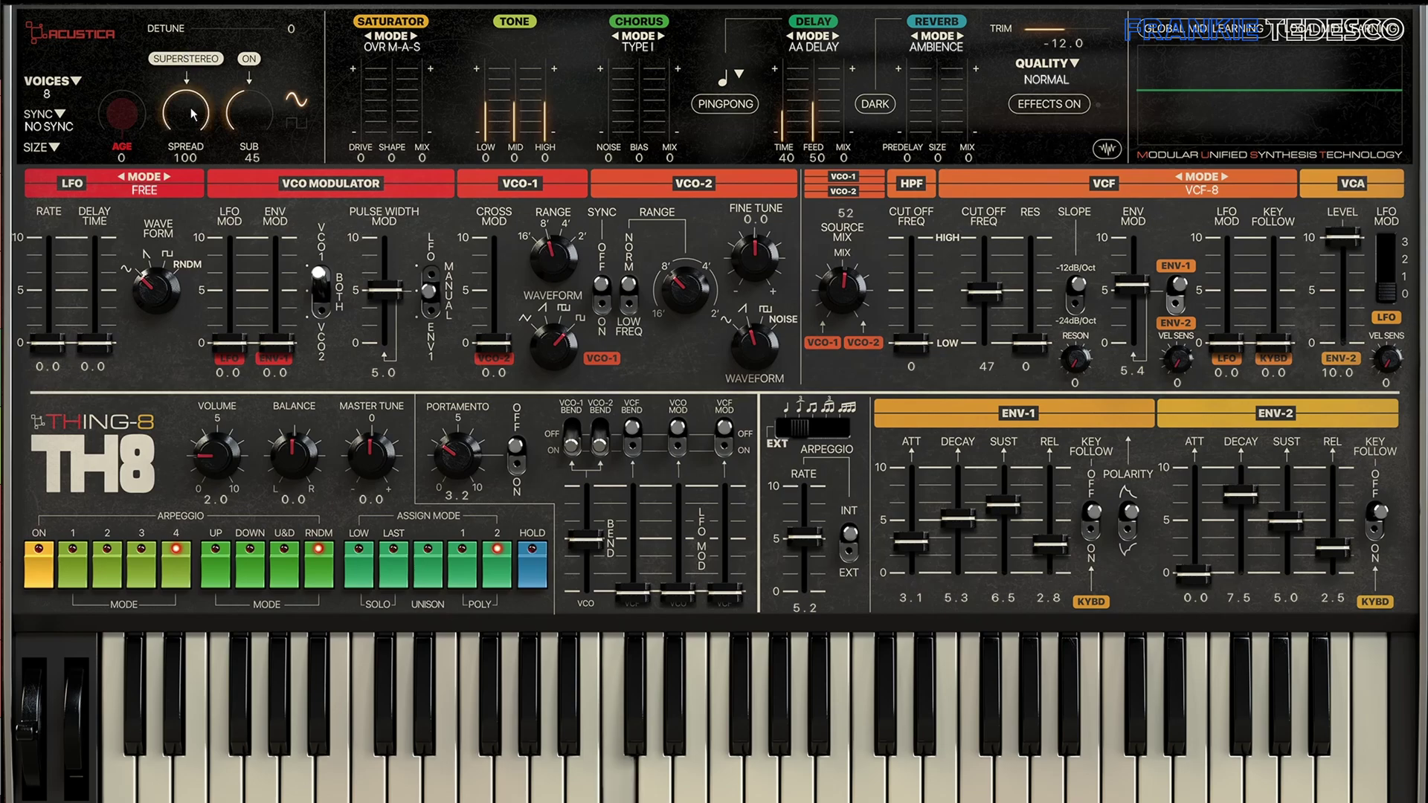
{"action": "mouse_move", "coordinate": [192, 113]}
{"action": "left_mouse_down"}
{"action": "mouse_move", "coordinate": [185, 141]}
{"action": "mouse_move", "coordinate": [172, 104]}
{"action": "left_mouse_up"}
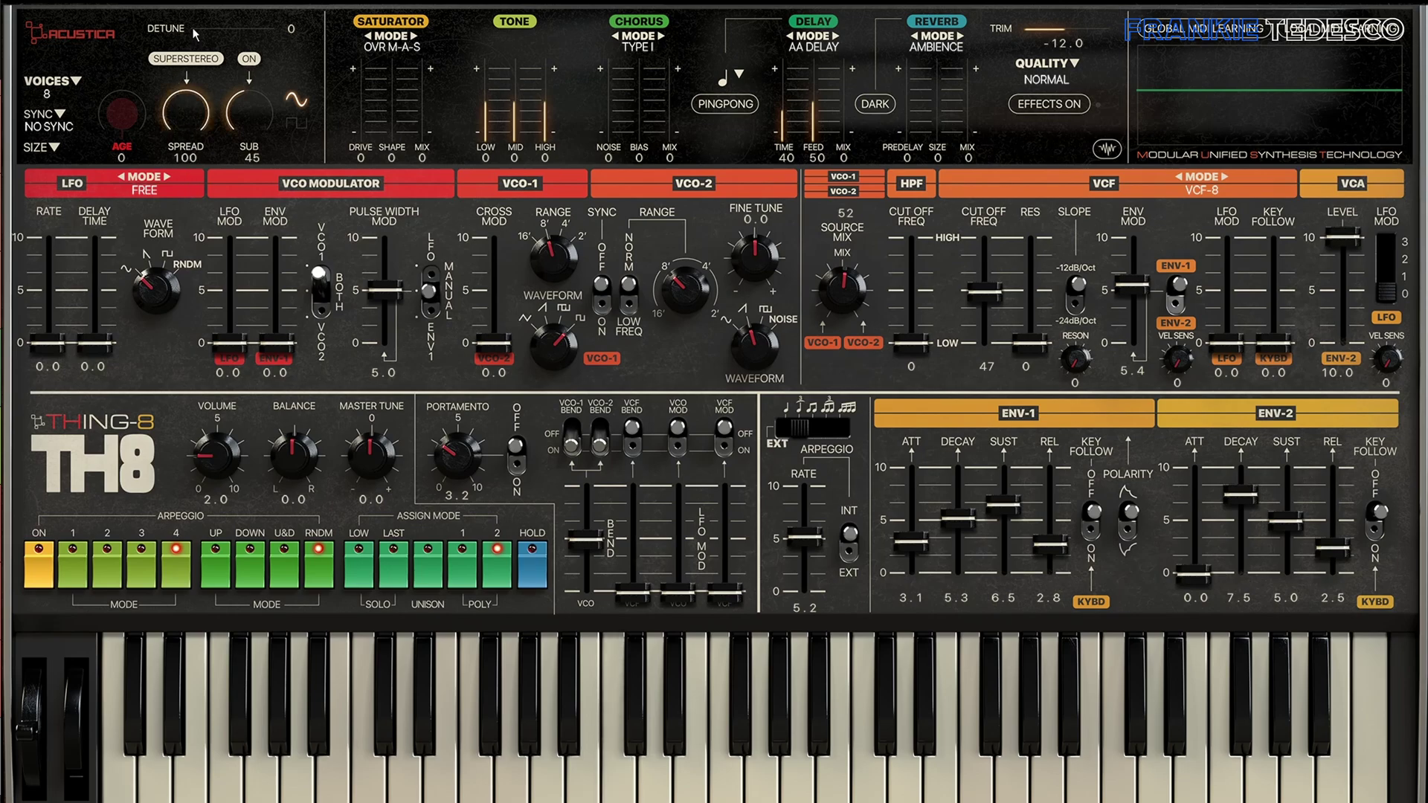
{"action": "left_click_drag", "start_coordinate": [196, 34], "coordinate": [250, 38]}
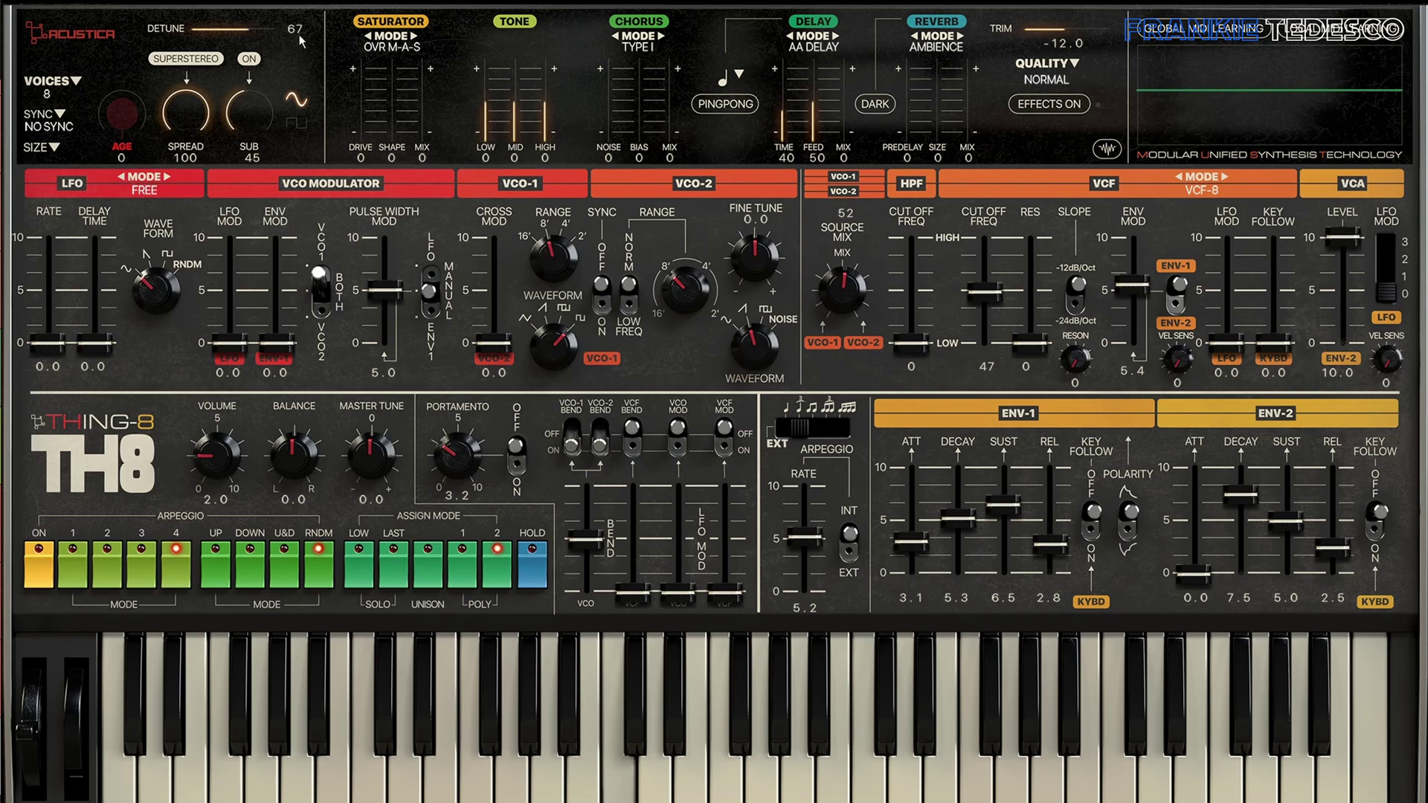
{"action": "left_click_drag", "start_coordinate": [275, 29], "coordinate": [203, 29]}
Lower the spread to 0, then try the age at 100, reset it, and set it to 56.
{"action": "left_click_drag", "start_coordinate": [184, 106], "coordinate": [137, 5]}
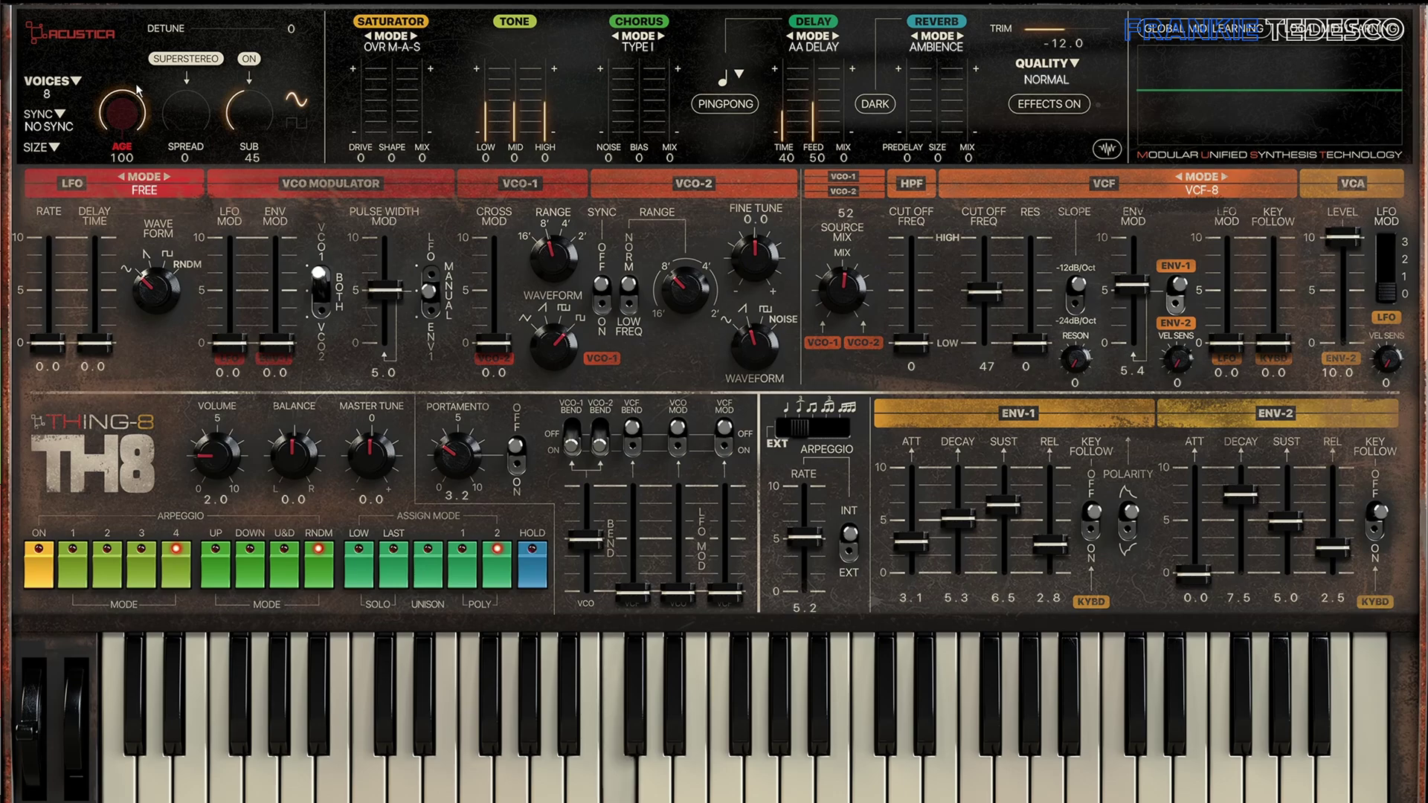
{"action": "double_click", "coordinate": [133, 110]}
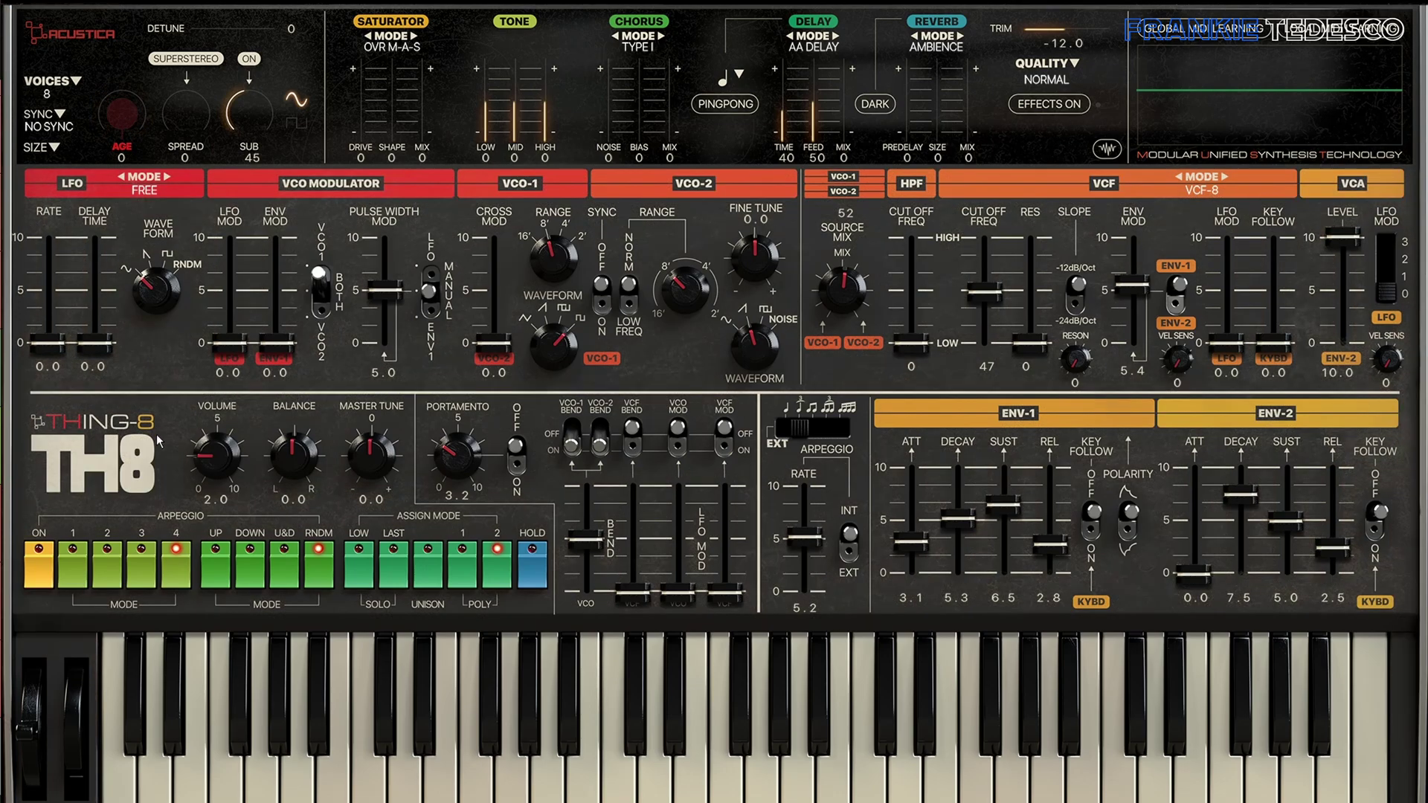
{"action": "mouse_move", "coordinate": [122, 112]}
{"action": "left_mouse_down"}
{"action": "mouse_move", "coordinate": [125, 71]}
{"action": "mouse_move", "coordinate": [130, 106]}
{"action": "left_mouse_up"}
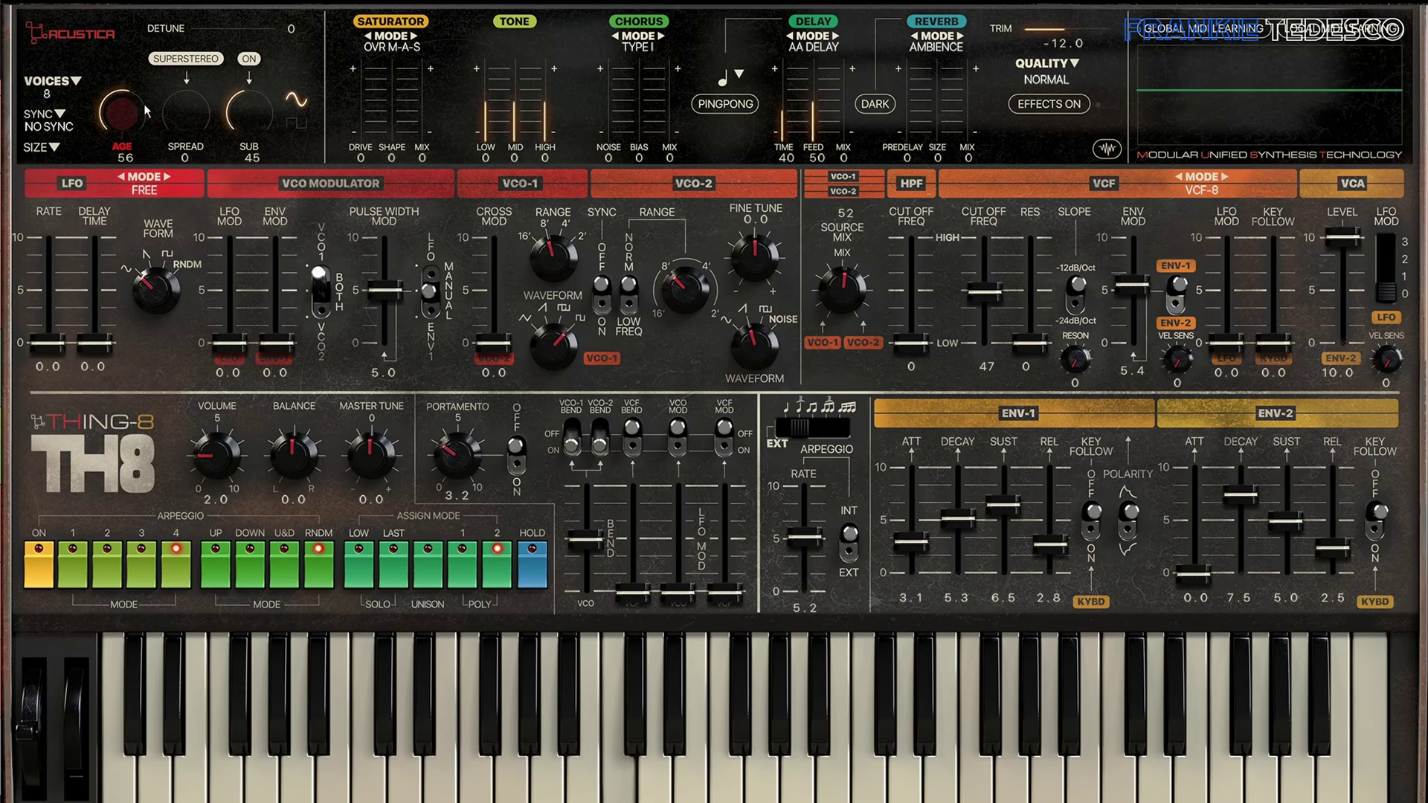